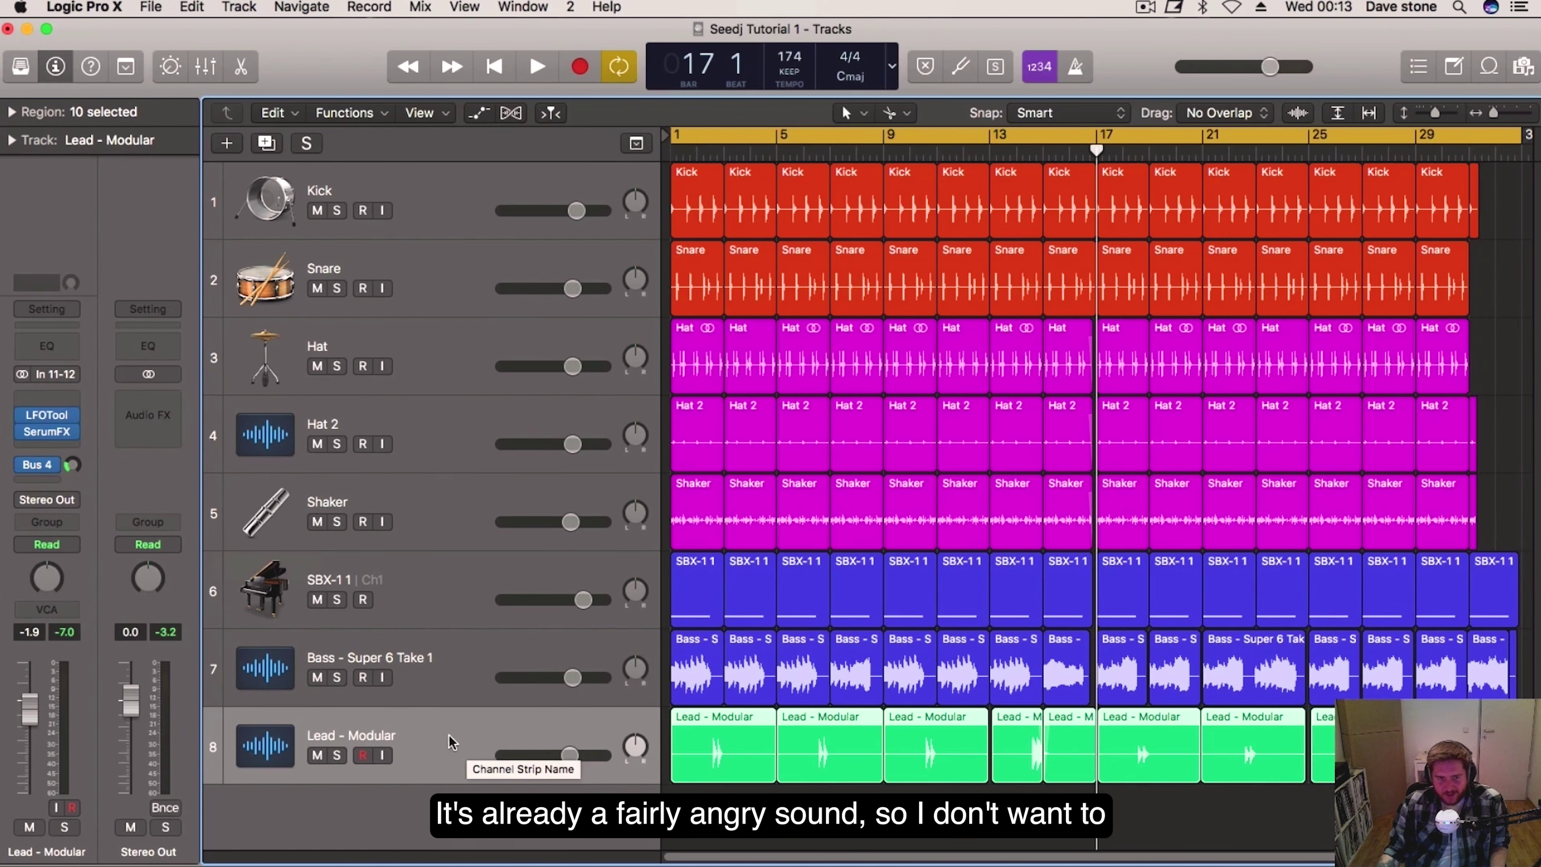
Step: Insert Minimal Audio Rift (Audio Units > Minimal) into an empty Audio FX slot on Lead - Modular
{"action": "left_click", "coordinate": [54, 399]}
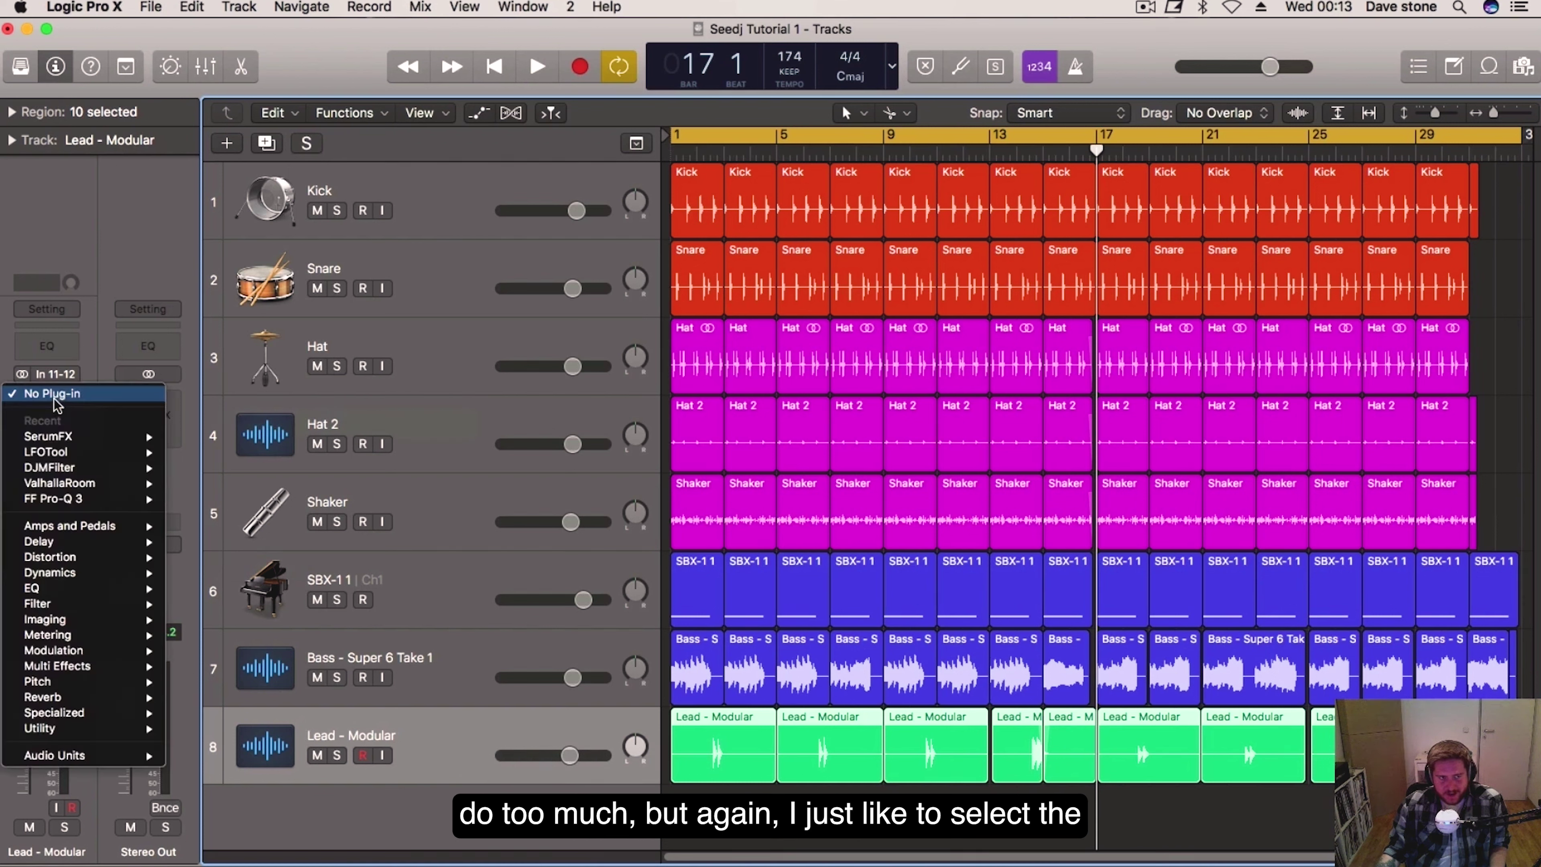
{"action": "mouse_move", "coordinate": [138, 758]}
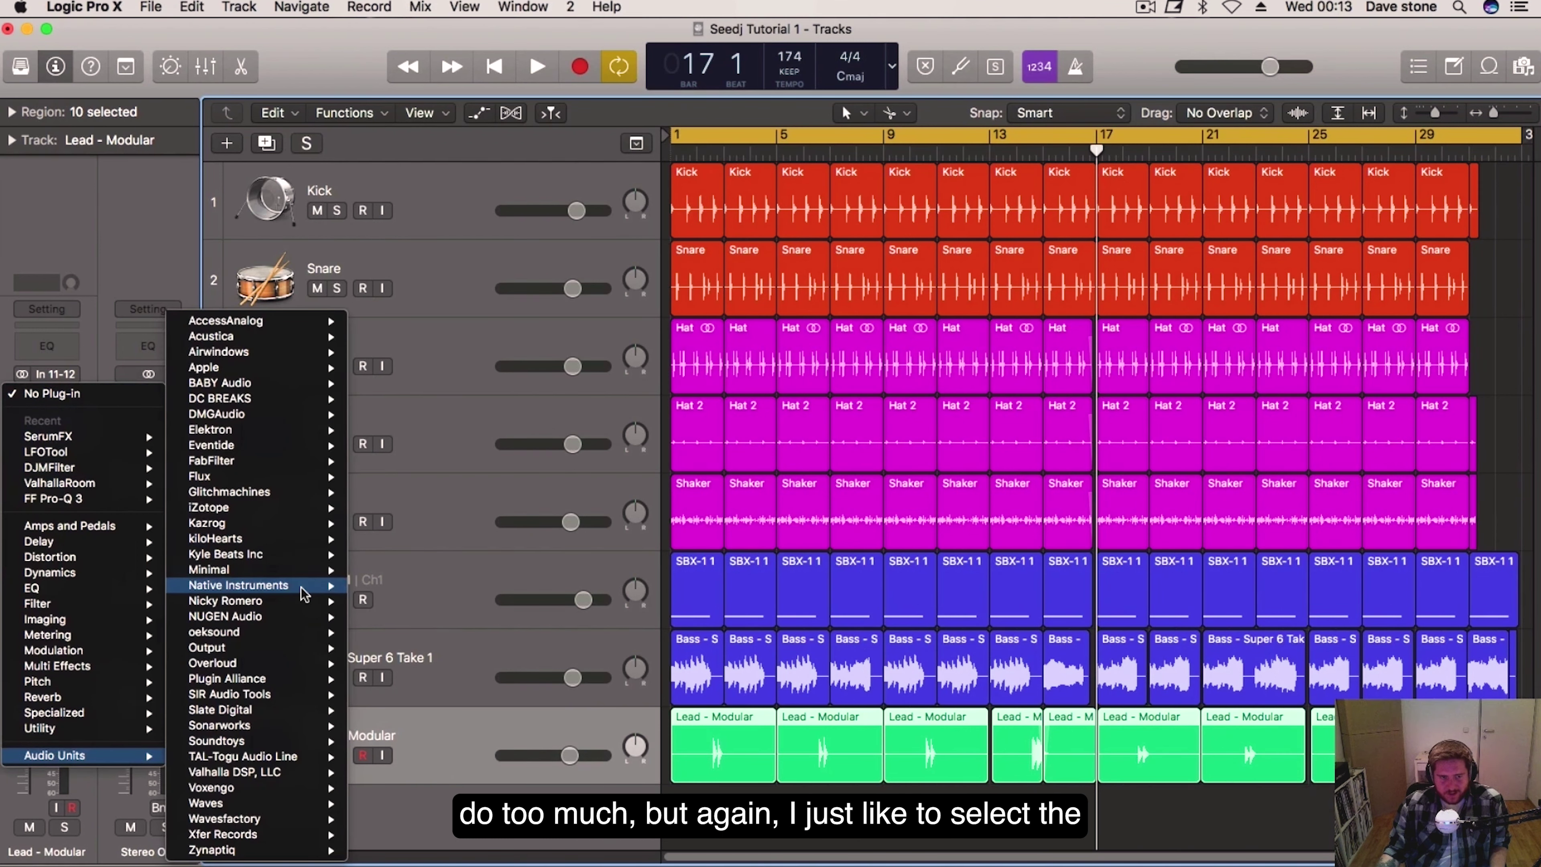
{"action": "mouse_move", "coordinate": [318, 572]}
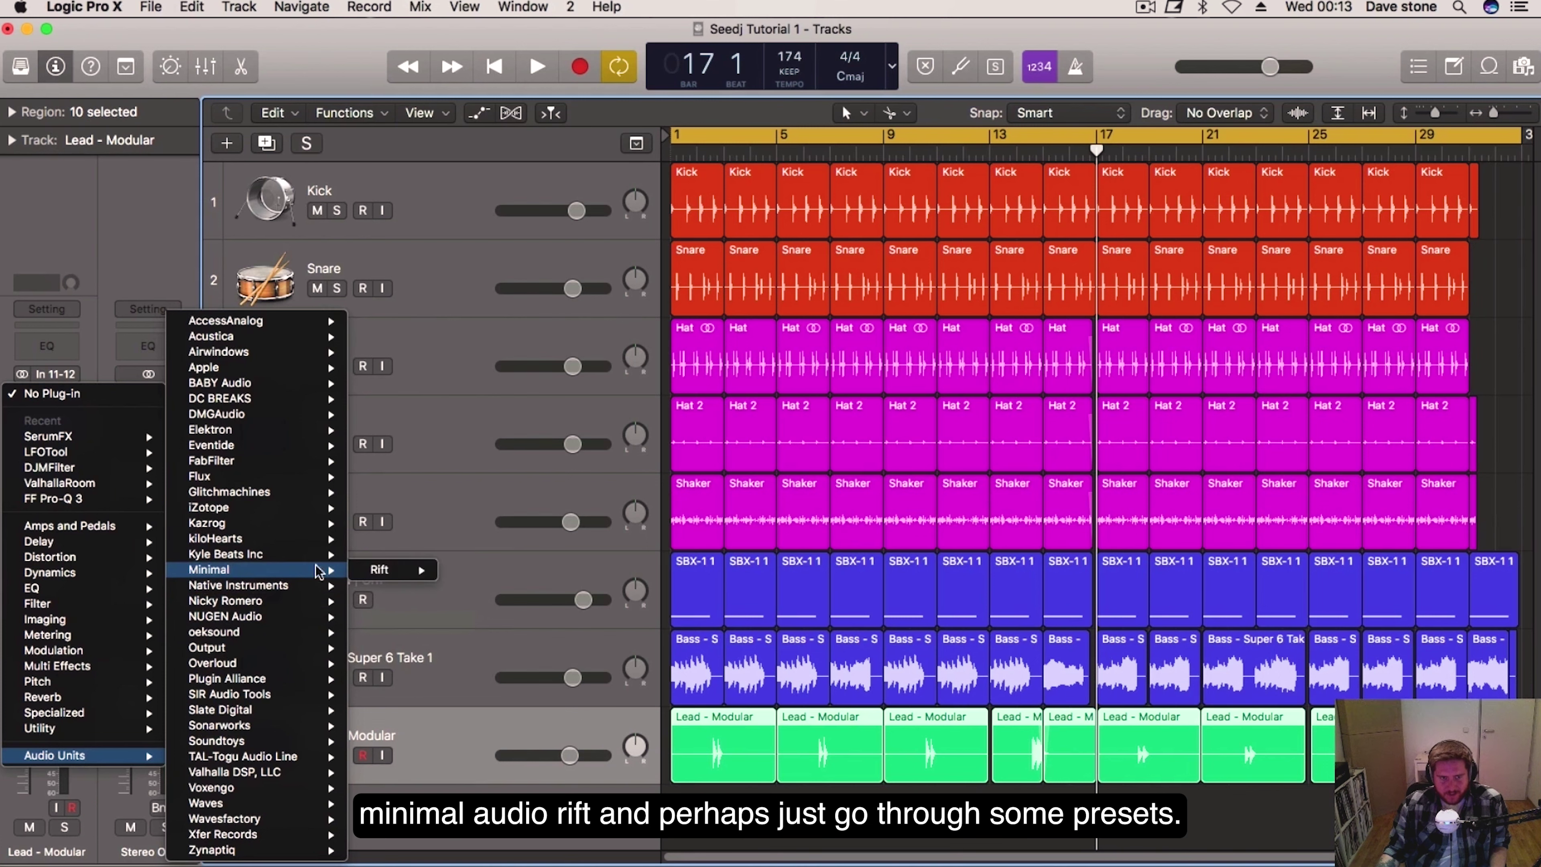
{"action": "left_click", "coordinate": [471, 573]}
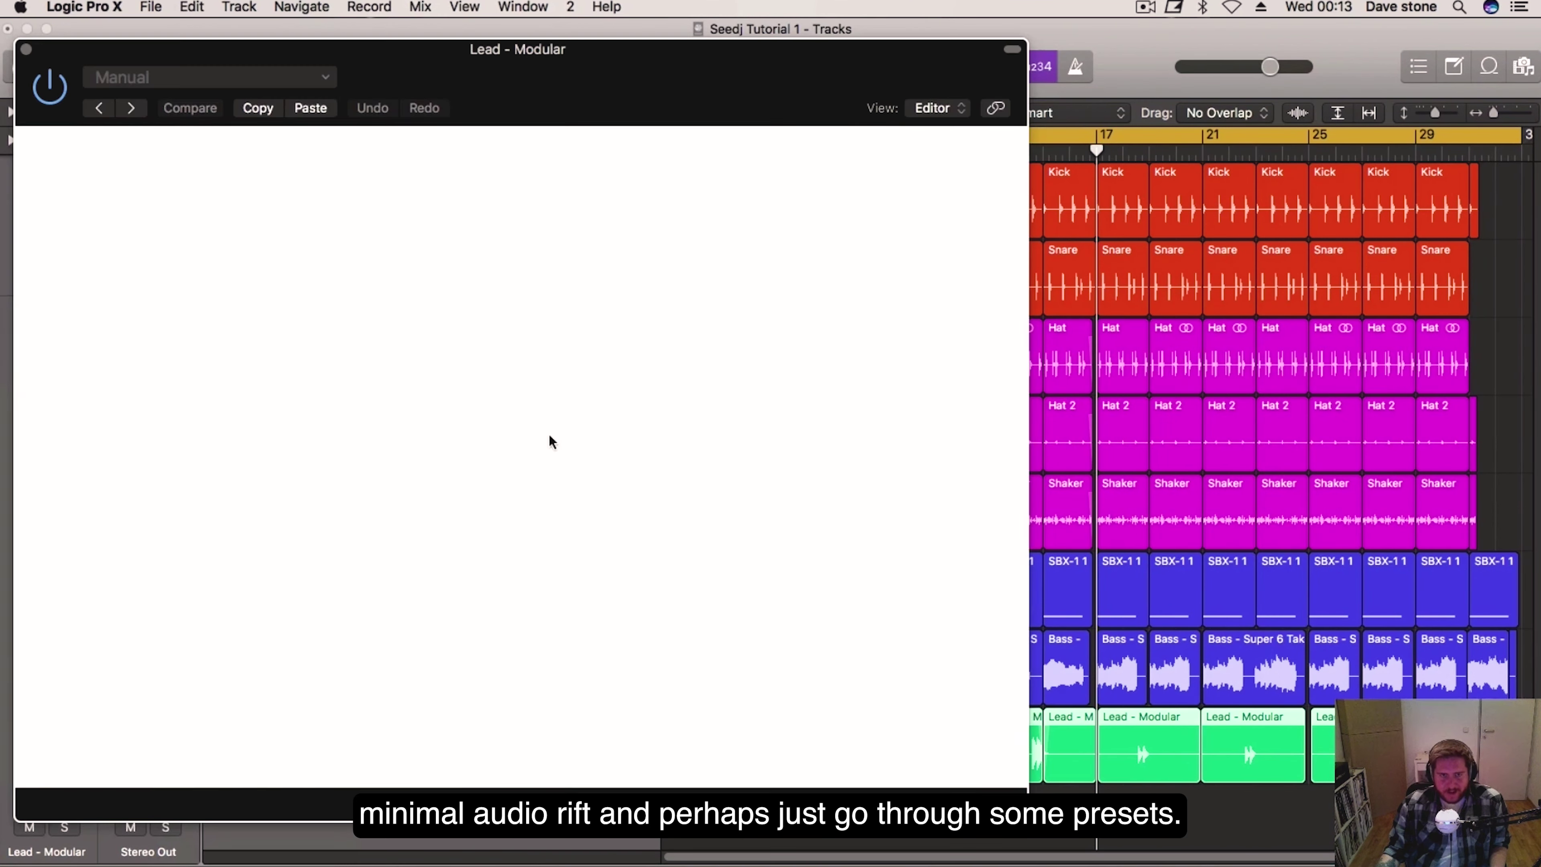
Step: Load Rift's CLIP NOISE preset from the SIMPLE DISTORTION pack
{"action": "left_click", "coordinate": [521, 153]}
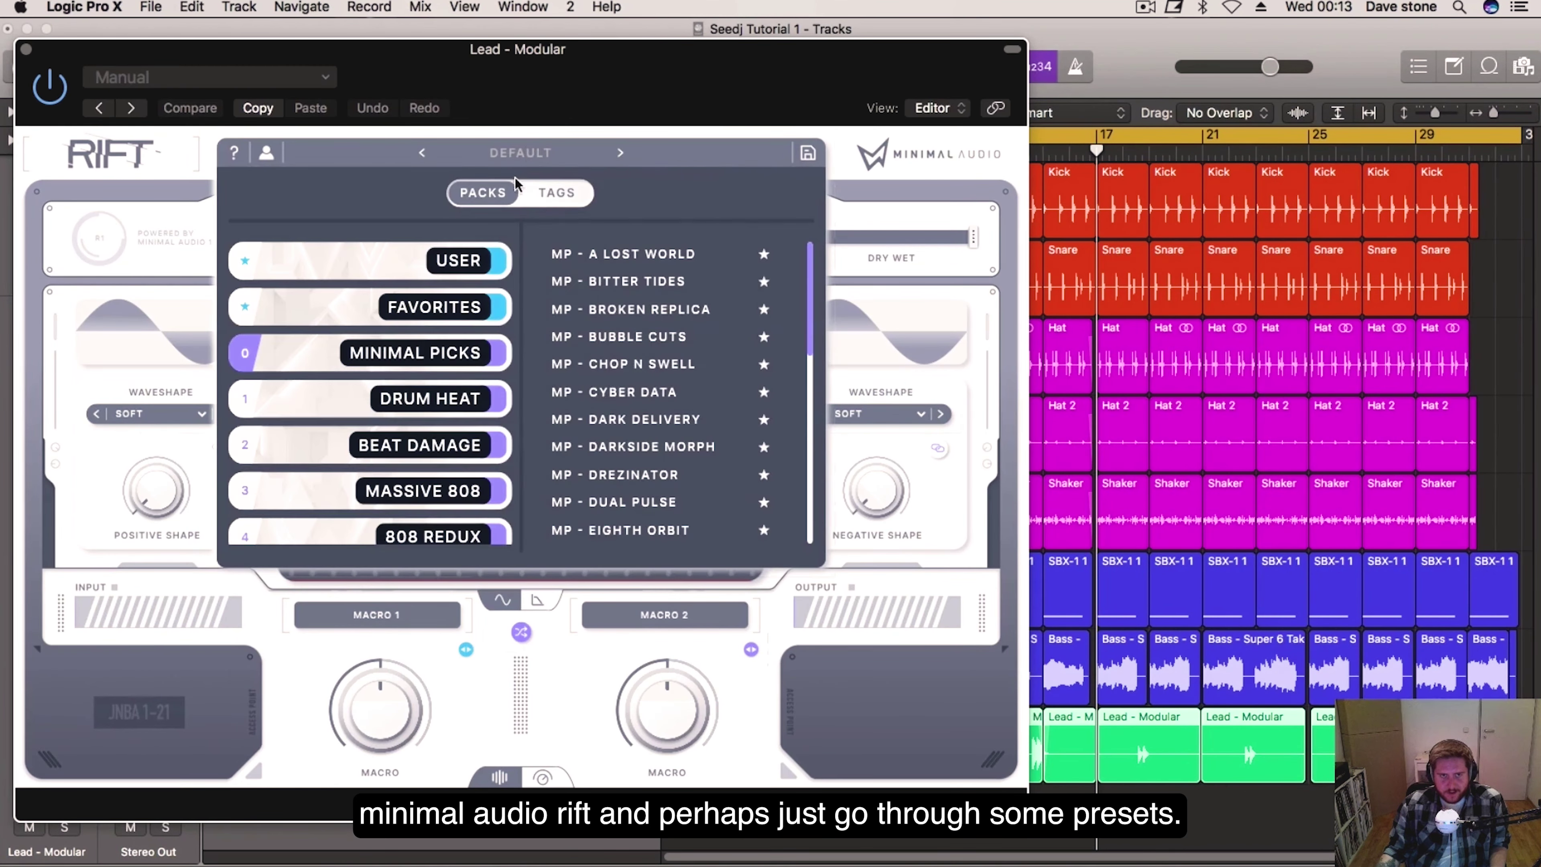
{"action": "scroll", "coordinate": [504, 404], "scroll_direction": "down", "scroll_amount": 10}
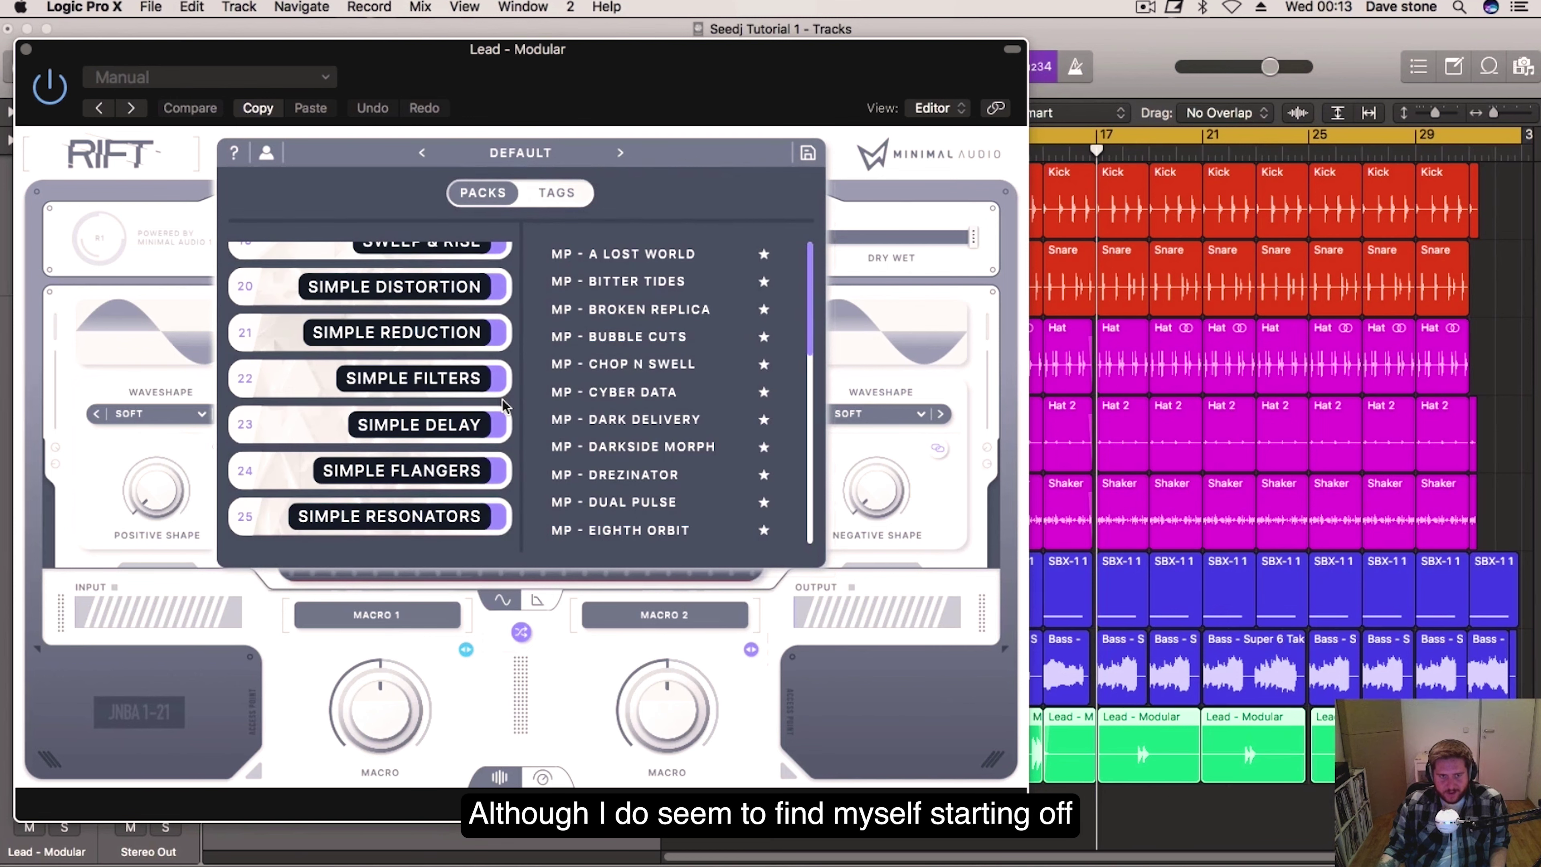
{"action": "left_click", "coordinate": [405, 301]}
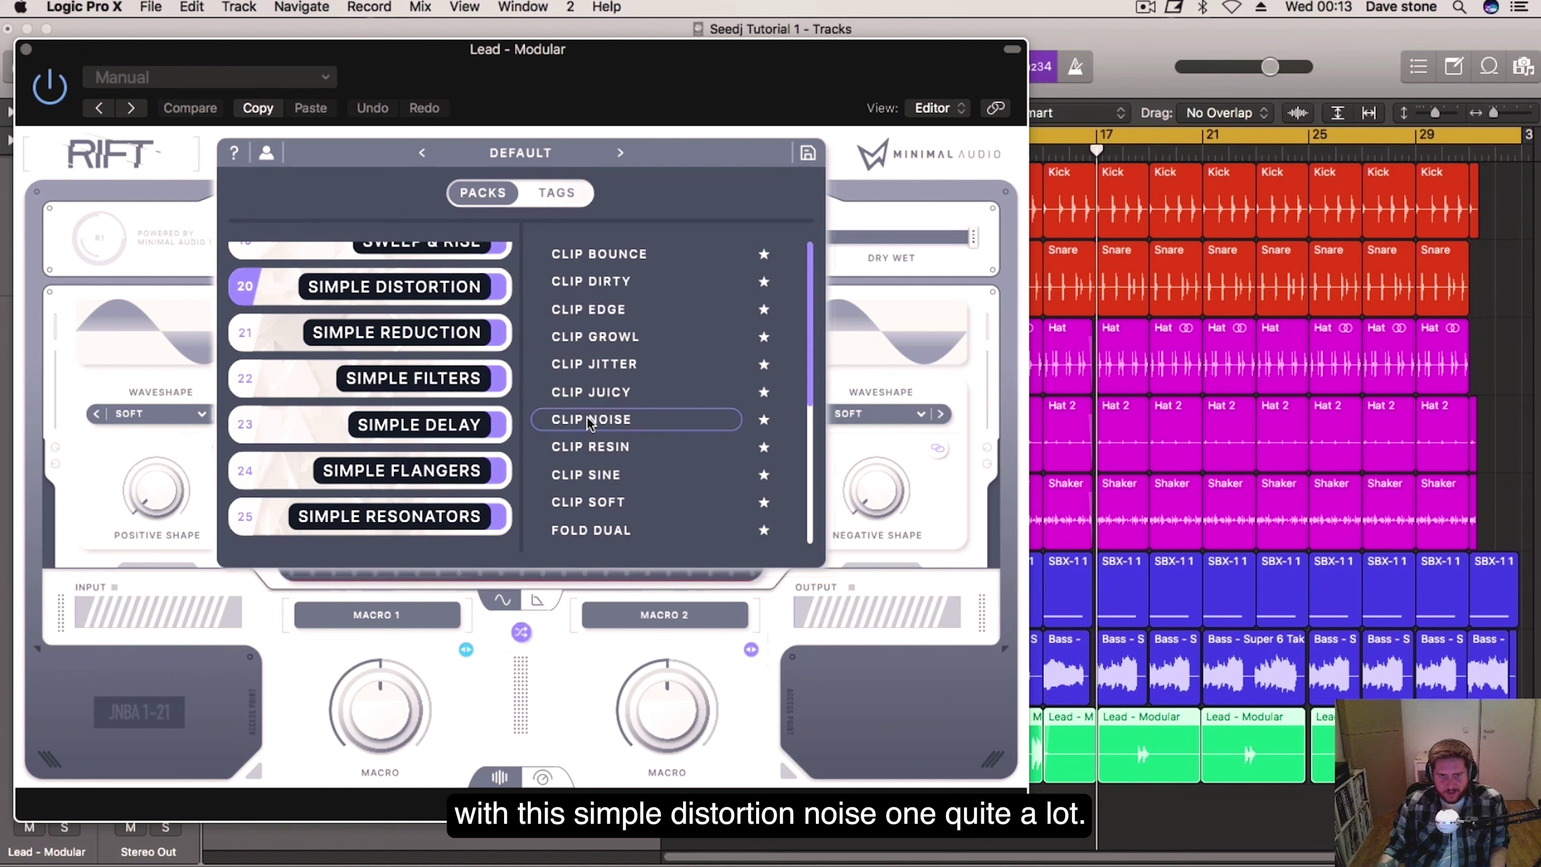
{"action": "left_click", "coordinate": [662, 428]}
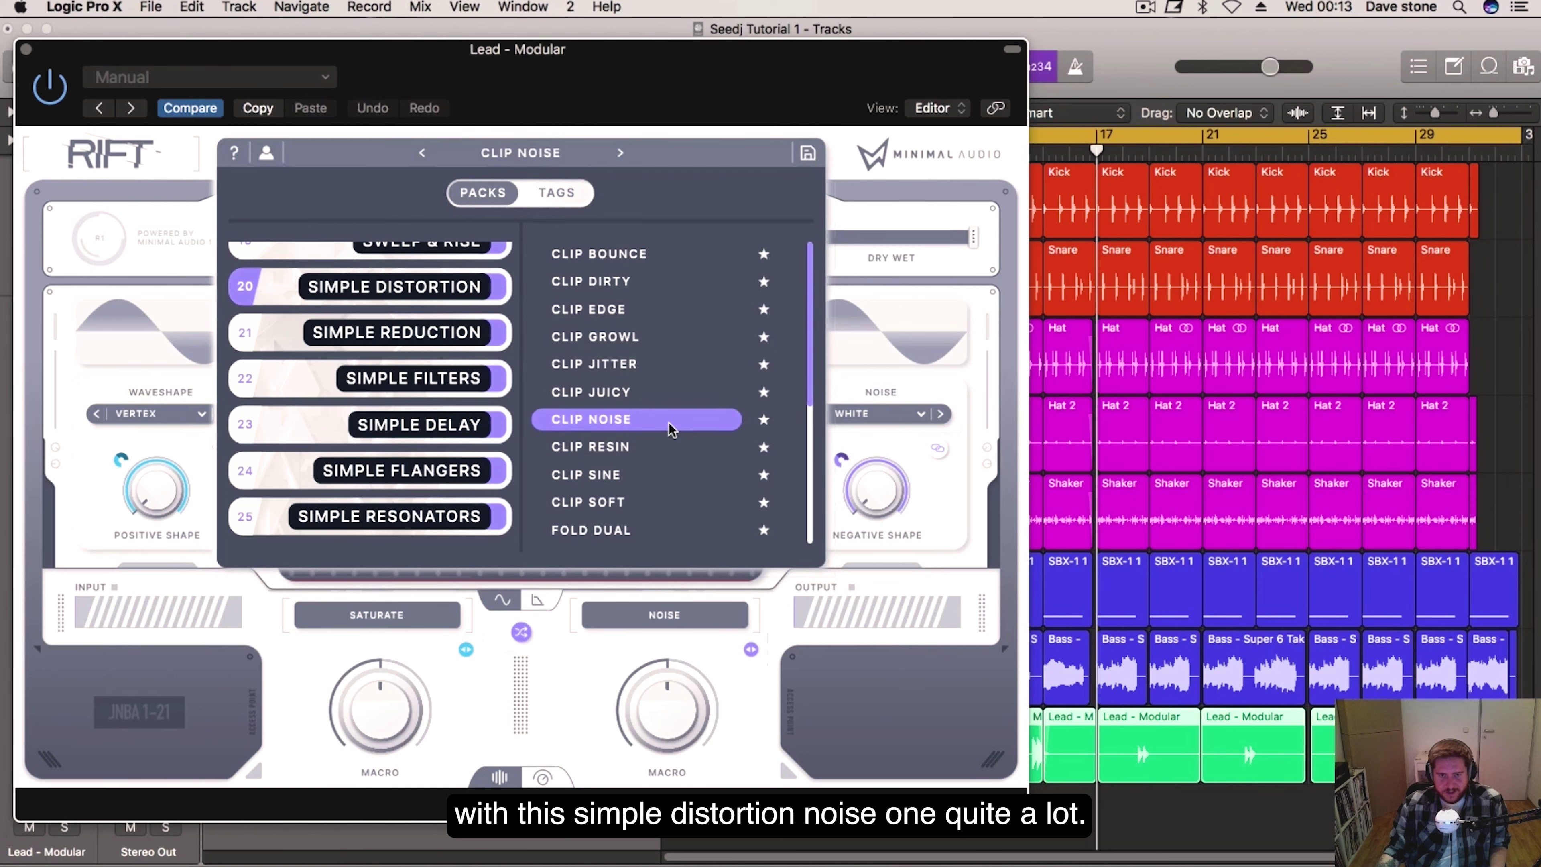
Step: Close the preset browser and blend Rift's Dry/Wet mix down to about 81% wet
{"action": "left_click", "coordinate": [773, 692]}
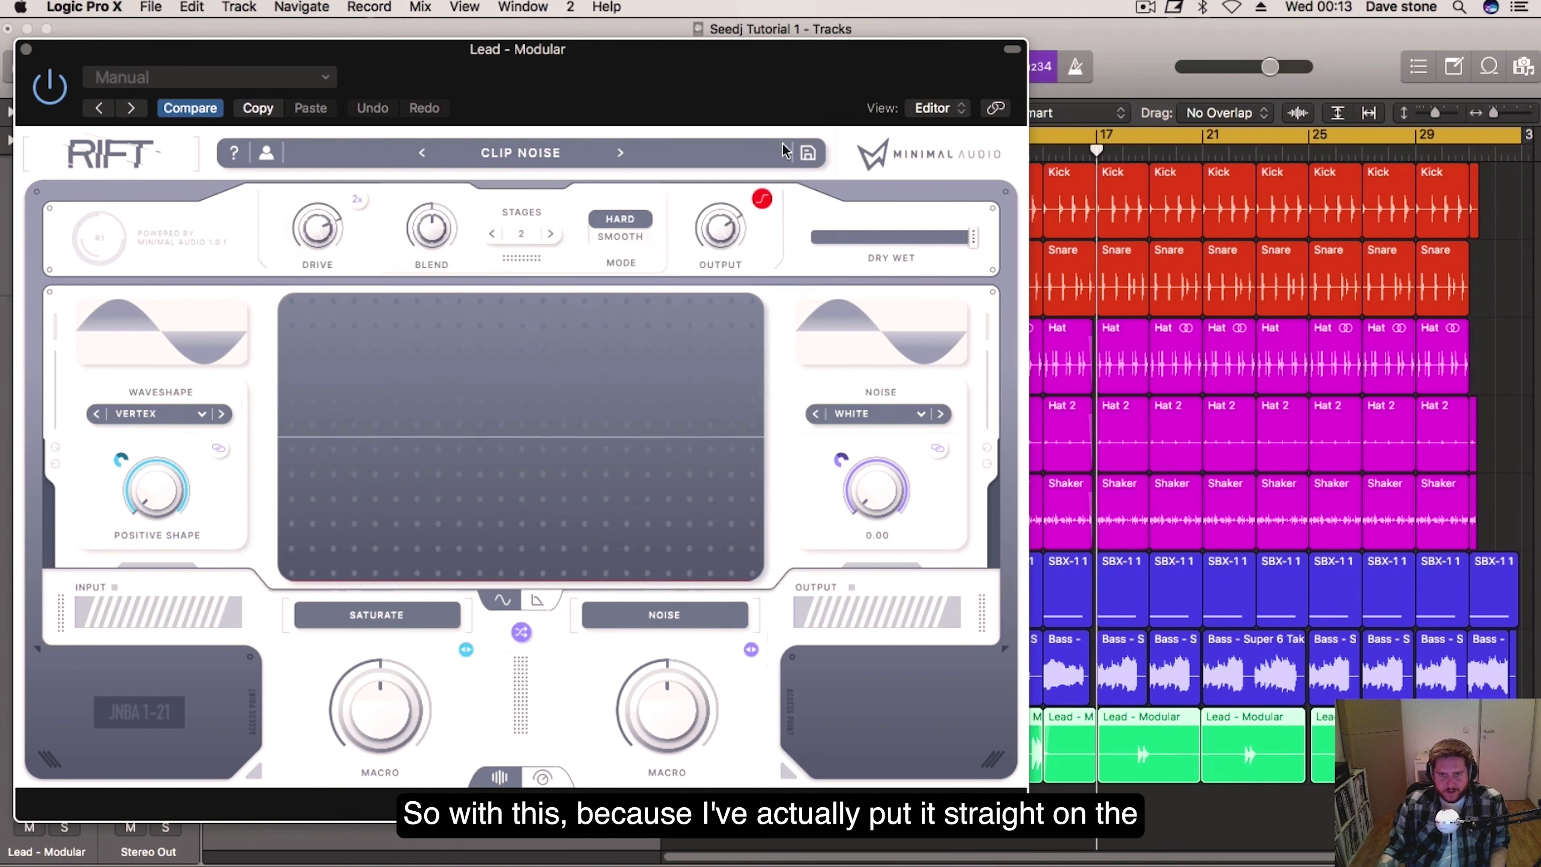
{"action": "left_click_drag", "start_coordinate": [724, 97], "coordinate": [1103, 103]}
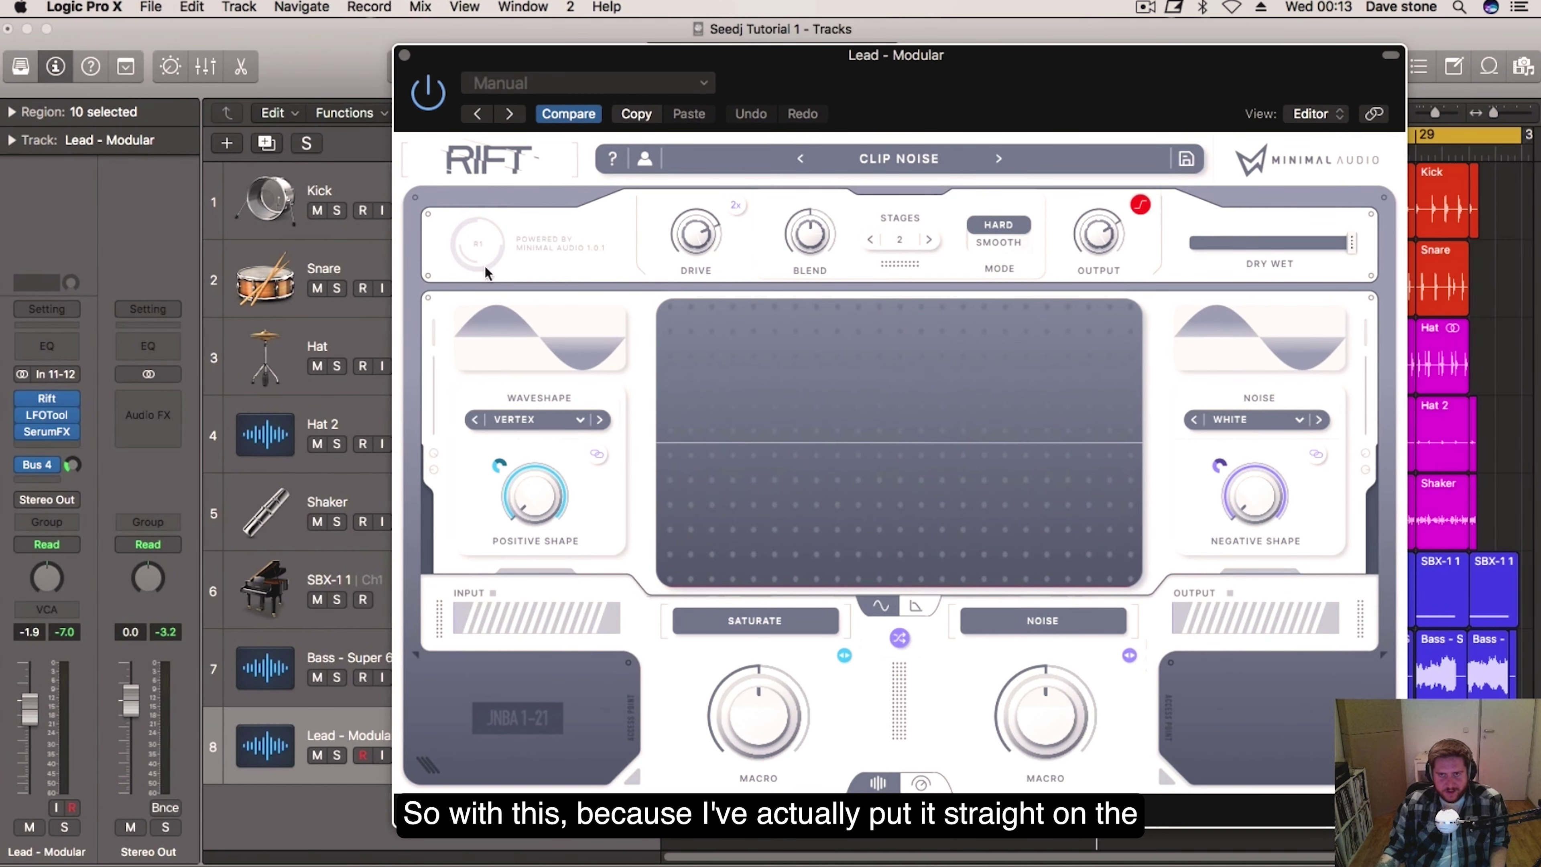
{"action": "mouse_move", "coordinate": [1348, 243]}
{"action": "left_click_drag", "start_coordinate": [1348, 243], "coordinate": [1229, 245]}
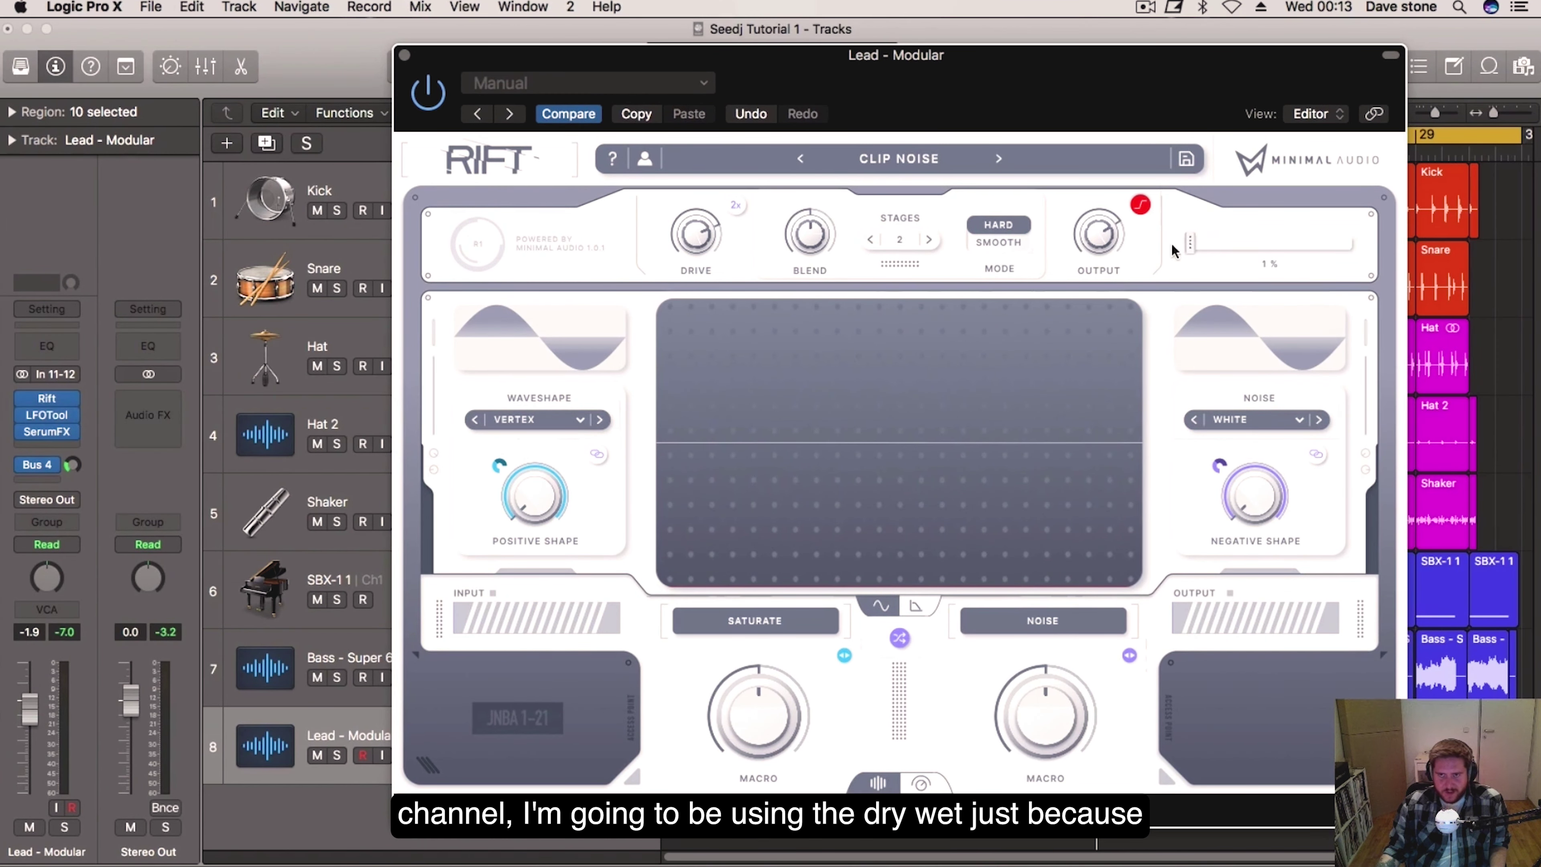
{"action": "left_click_drag", "start_coordinate": [1047, 103], "coordinate": [994, 117]}
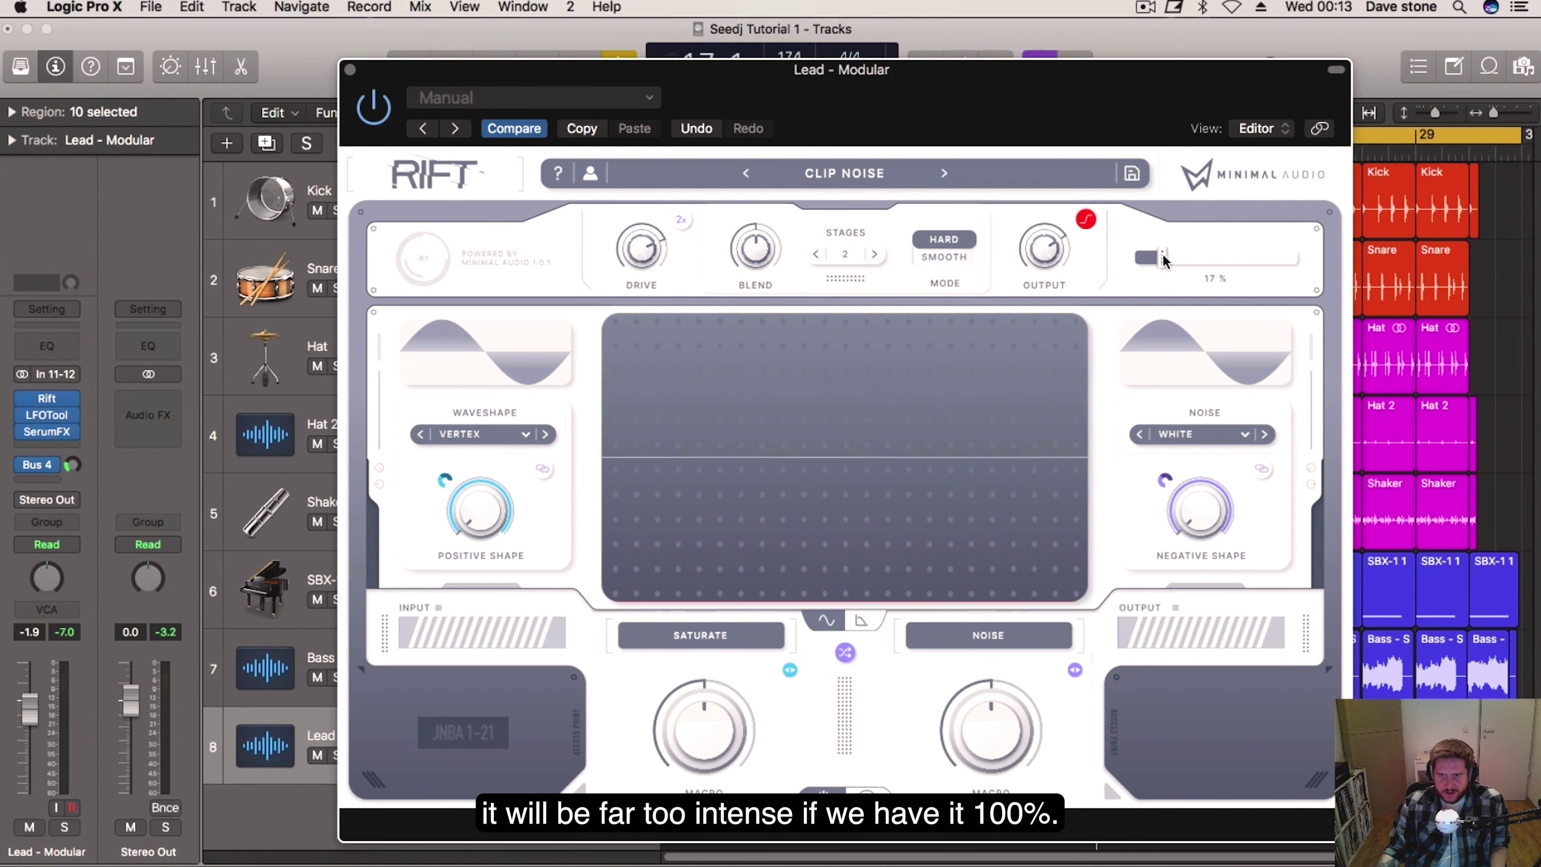
{"action": "left_click_drag", "start_coordinate": [1163, 260], "coordinate": [1166, 261]}
{"action": "left_click_drag", "start_coordinate": [1060, 141], "coordinate": [1039, 119]}
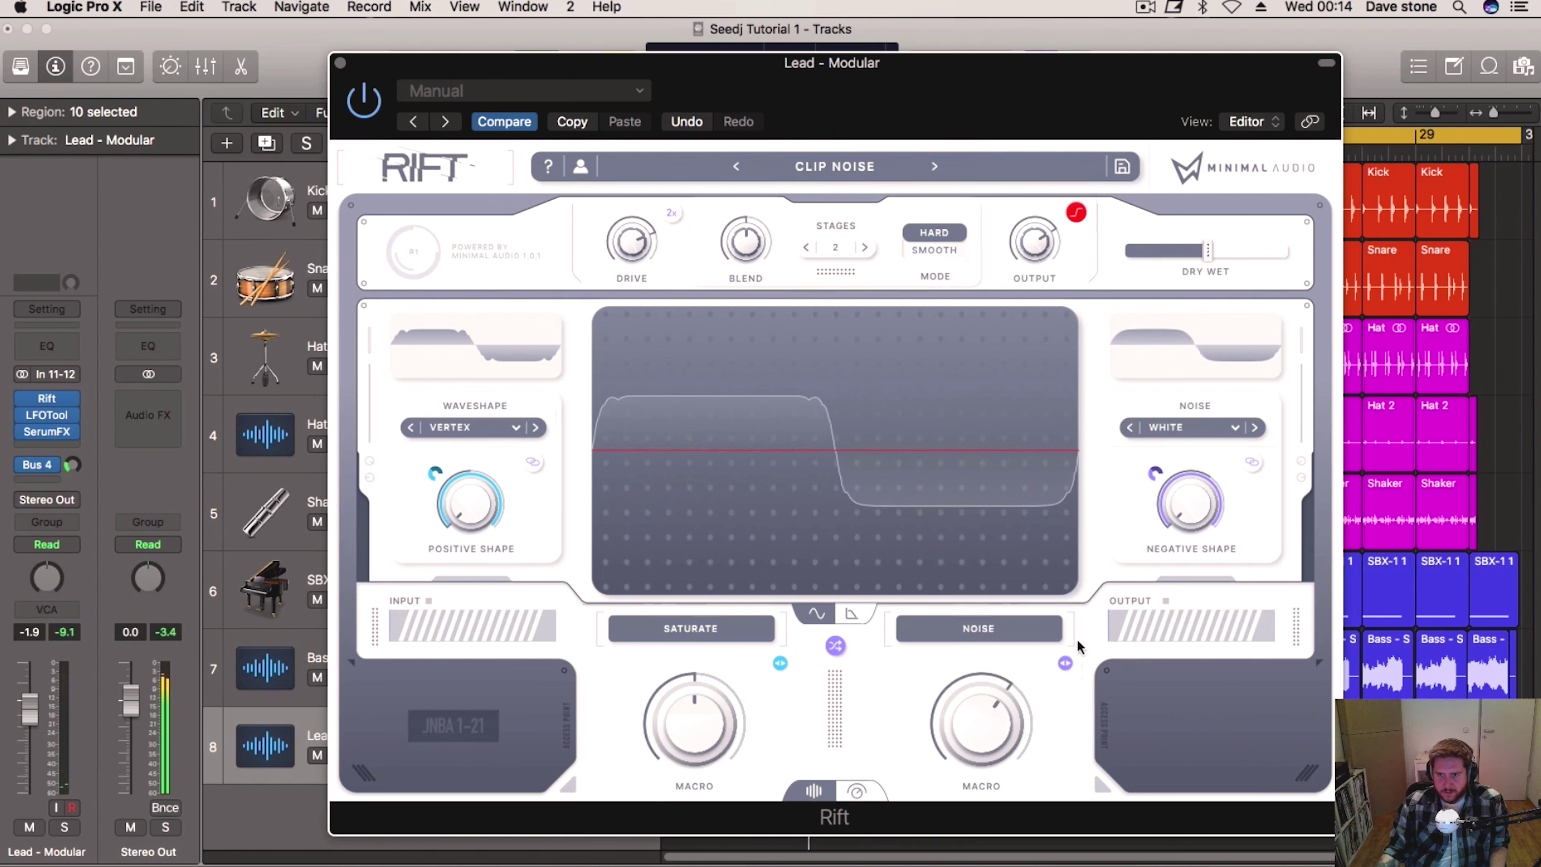
{"action": "mouse_move", "coordinate": [990, 727]}
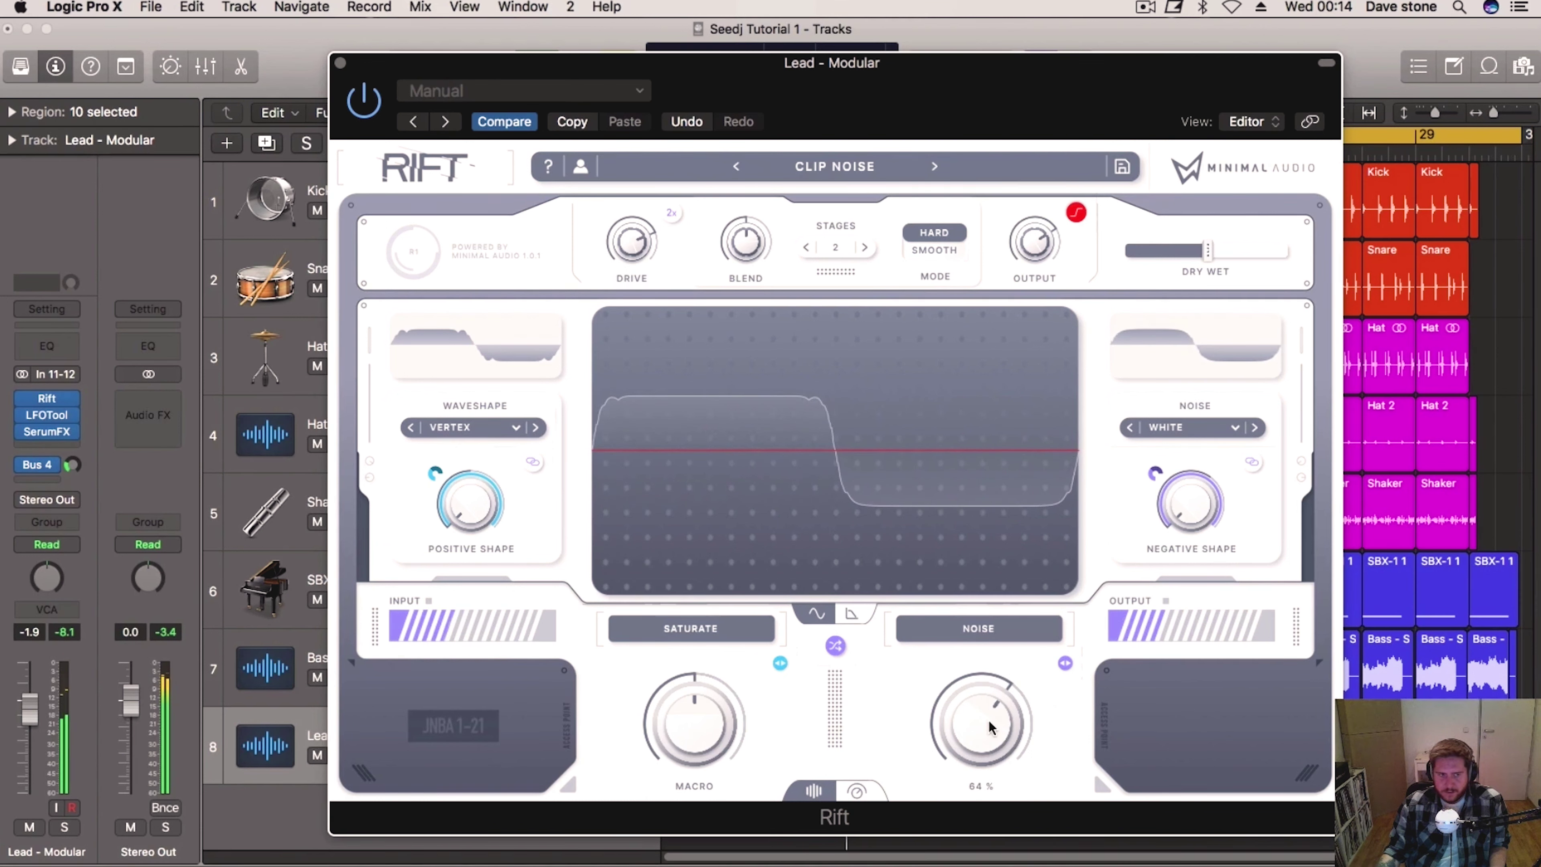
{"action": "mouse_move", "coordinate": [1202, 254]}
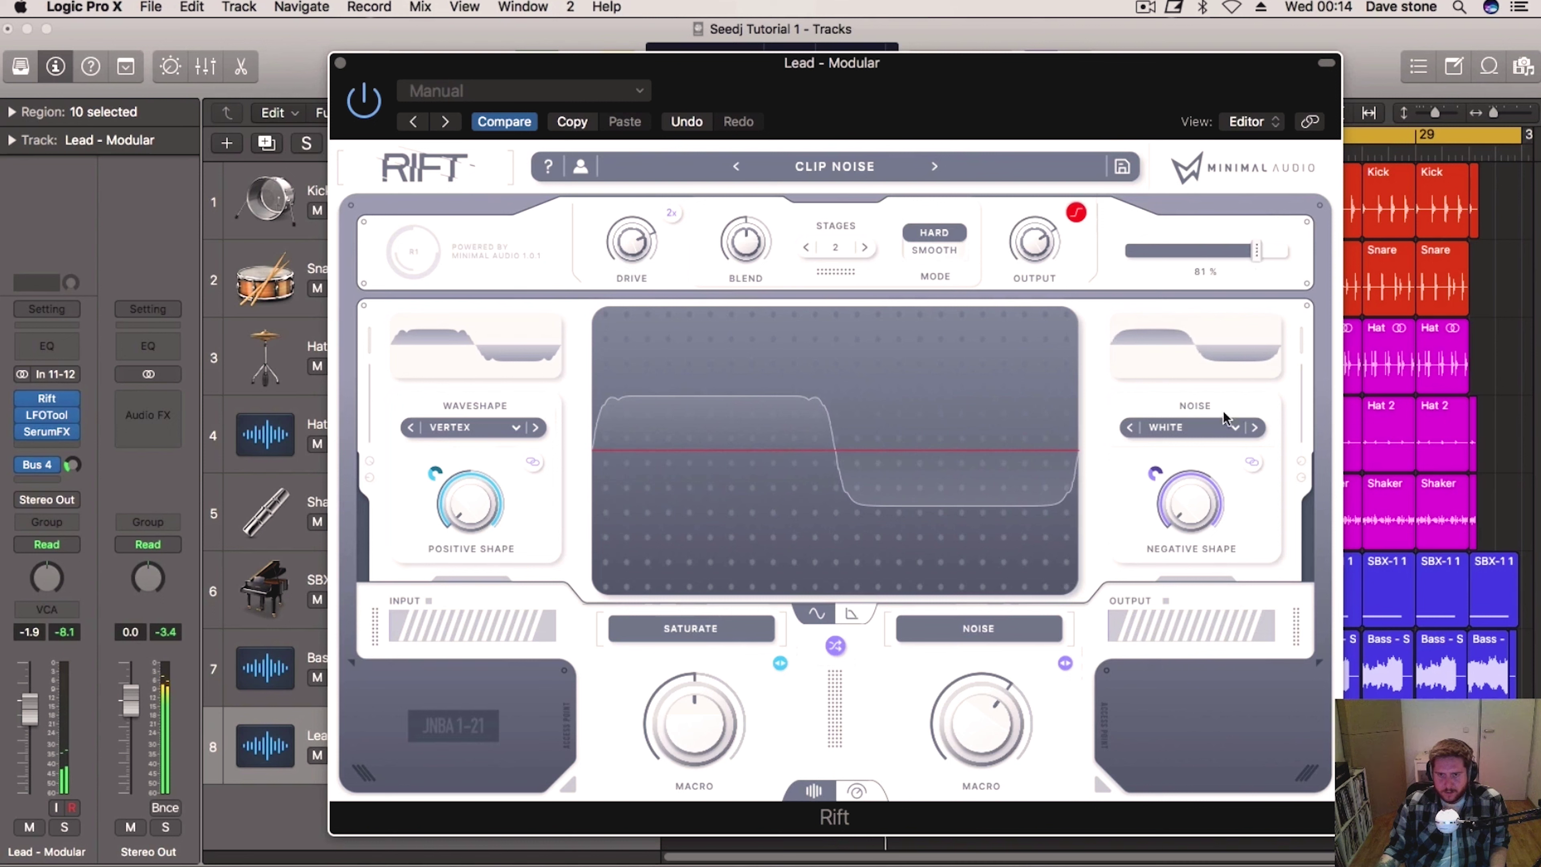
Step: Raise Rift's Saturate macro to about 60% and trim the wet mix slightly
{"action": "left_click_drag", "start_coordinate": [604, 741], "coordinate": [663, 705]}
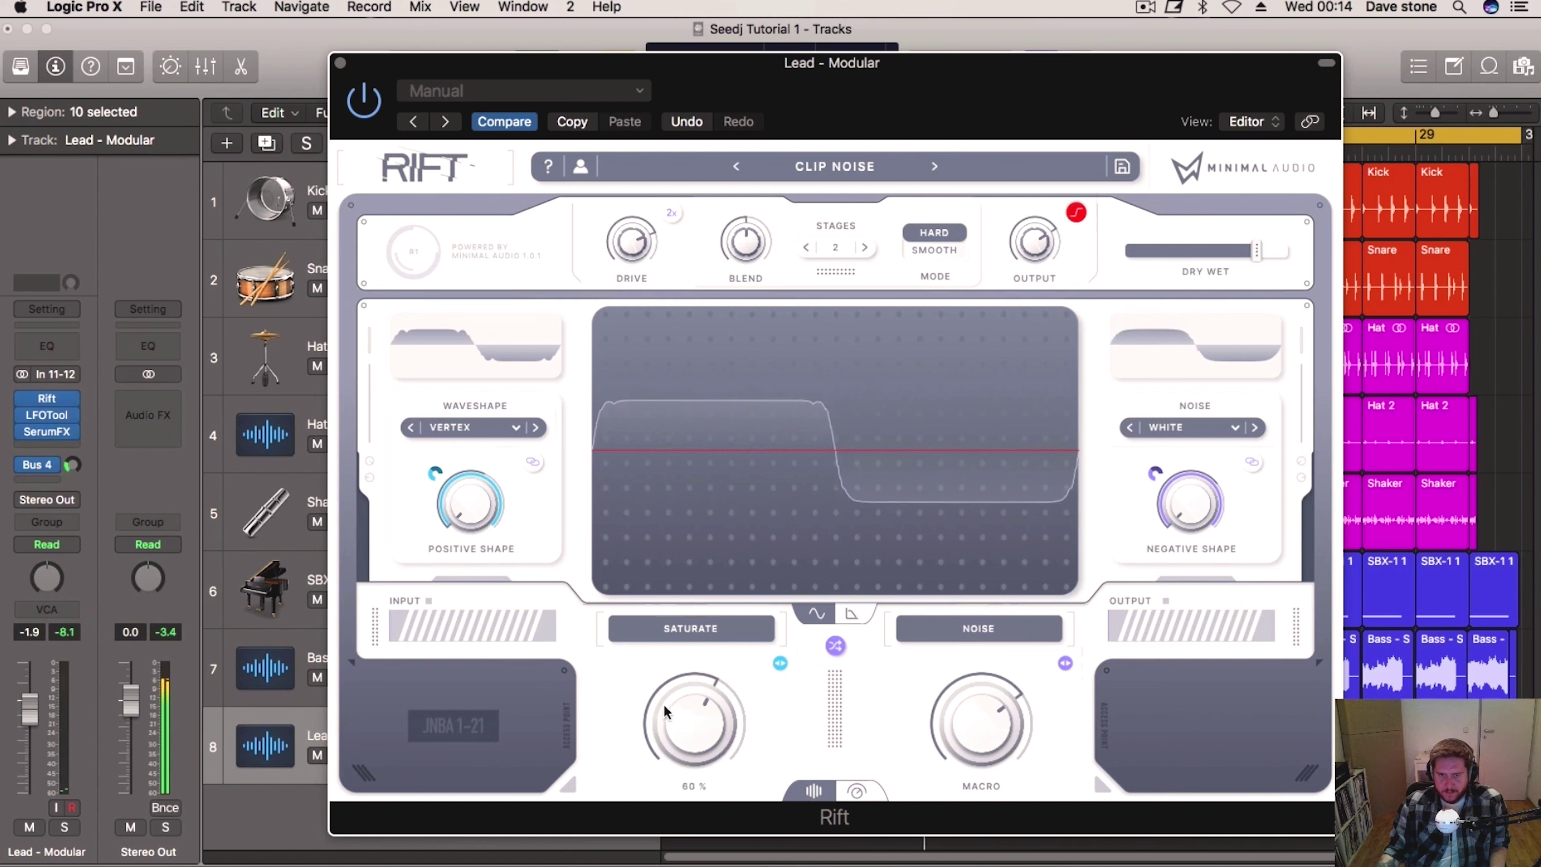
{"action": "mouse_move", "coordinate": [998, 738]}
{"action": "left_click_drag", "start_coordinate": [1267, 259], "coordinate": [1263, 262]}
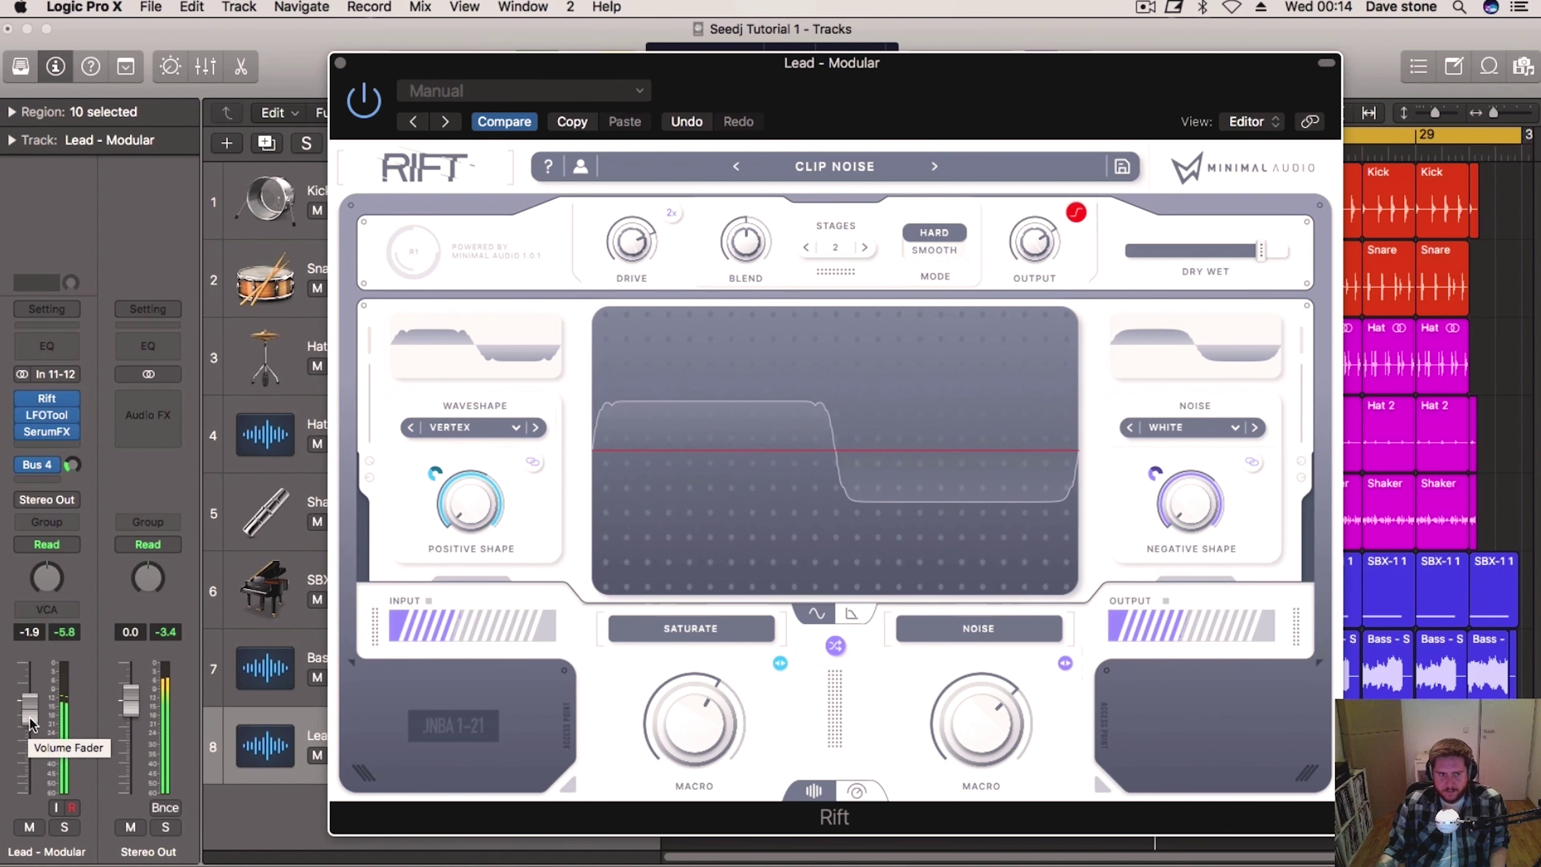
Step: Lower the Lead - Modular volume to -2.7 dB and settle Rift's wet mix near 83%
{"action": "left_click_drag", "start_coordinate": [32, 722], "coordinate": [31, 730]}
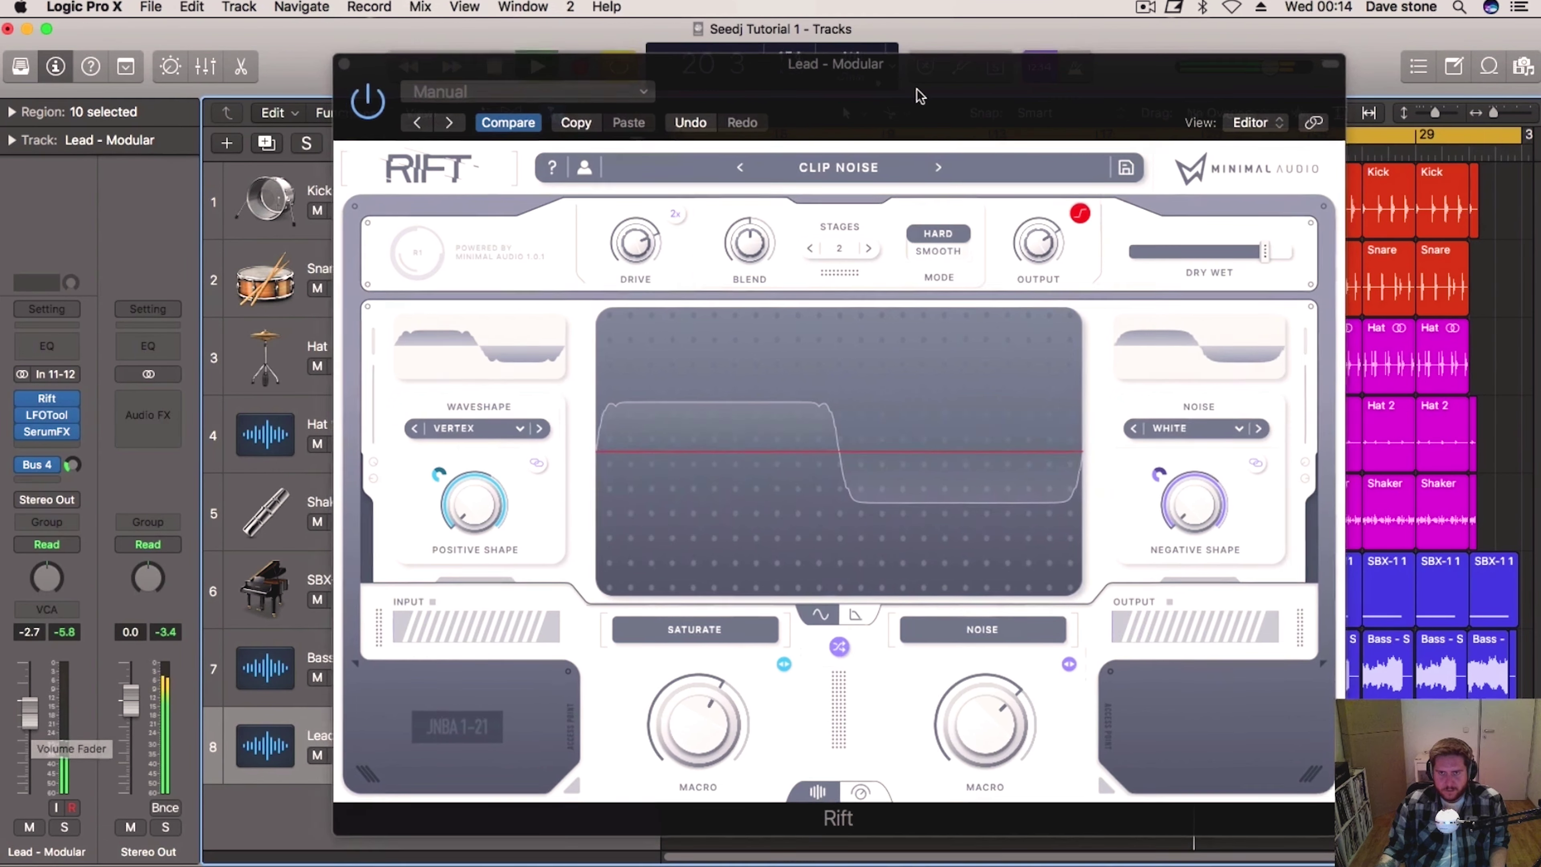
{"action": "left_click_drag", "start_coordinate": [914, 94], "coordinate": [920, 96]}
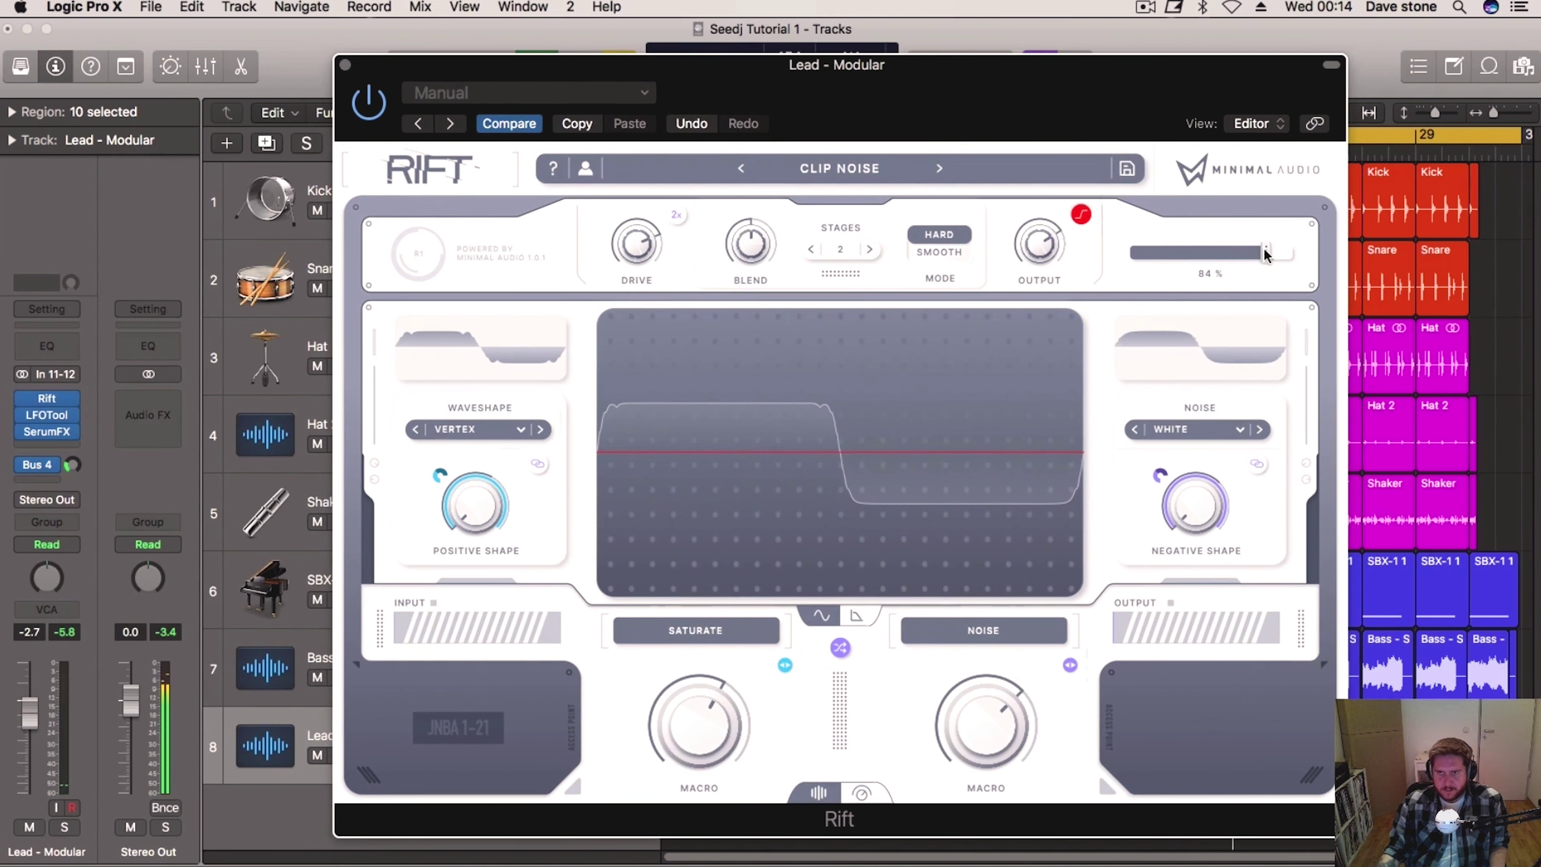
{"action": "left_click_drag", "start_coordinate": [1267, 255], "coordinate": [1264, 255]}
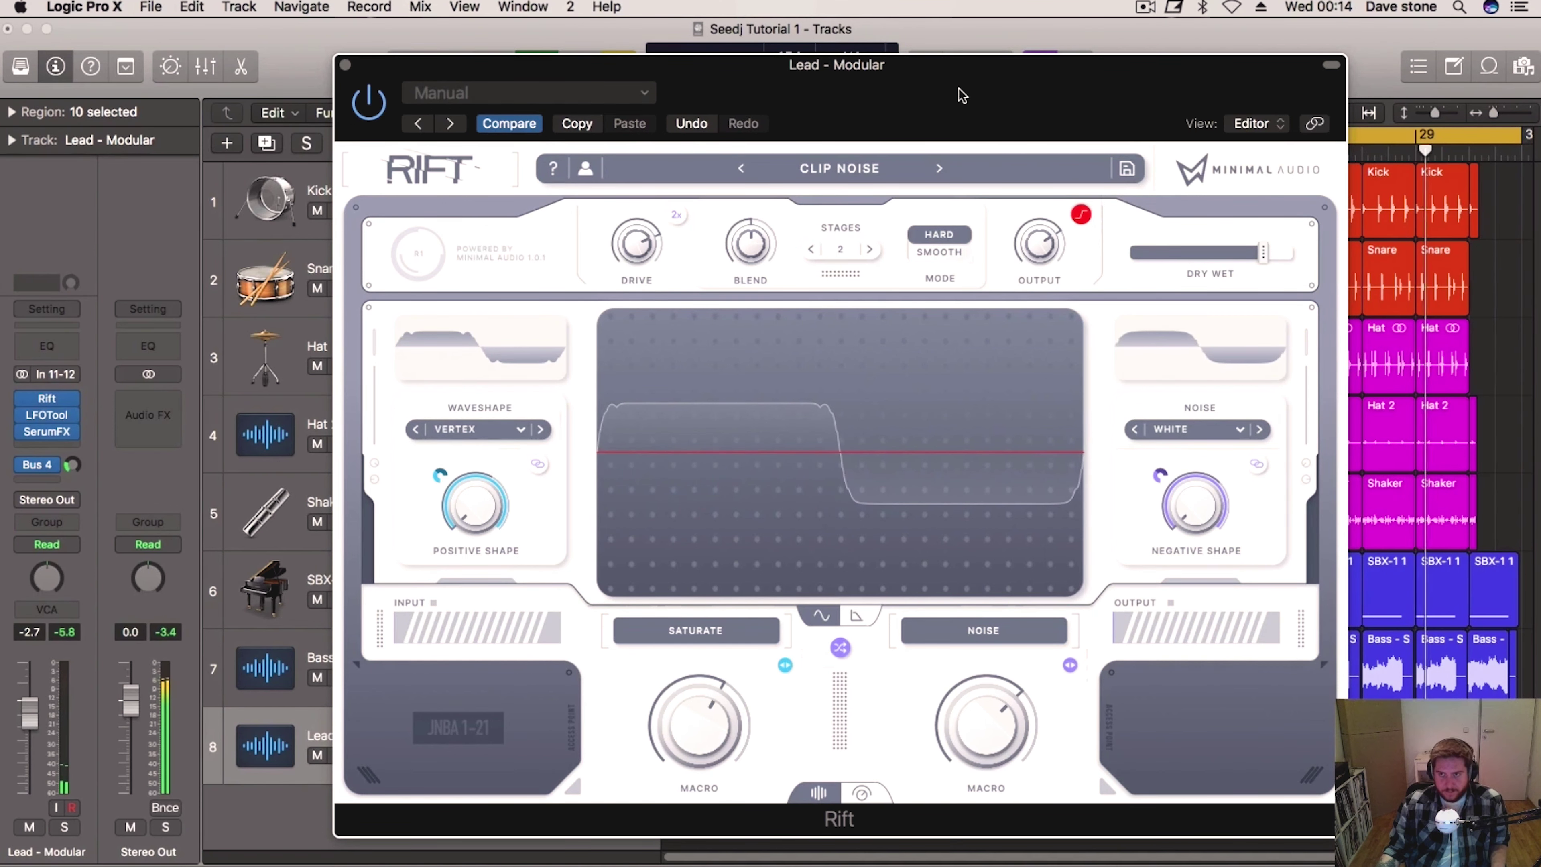
{"action": "left_click_drag", "start_coordinate": [959, 89], "coordinate": [972, 97]}
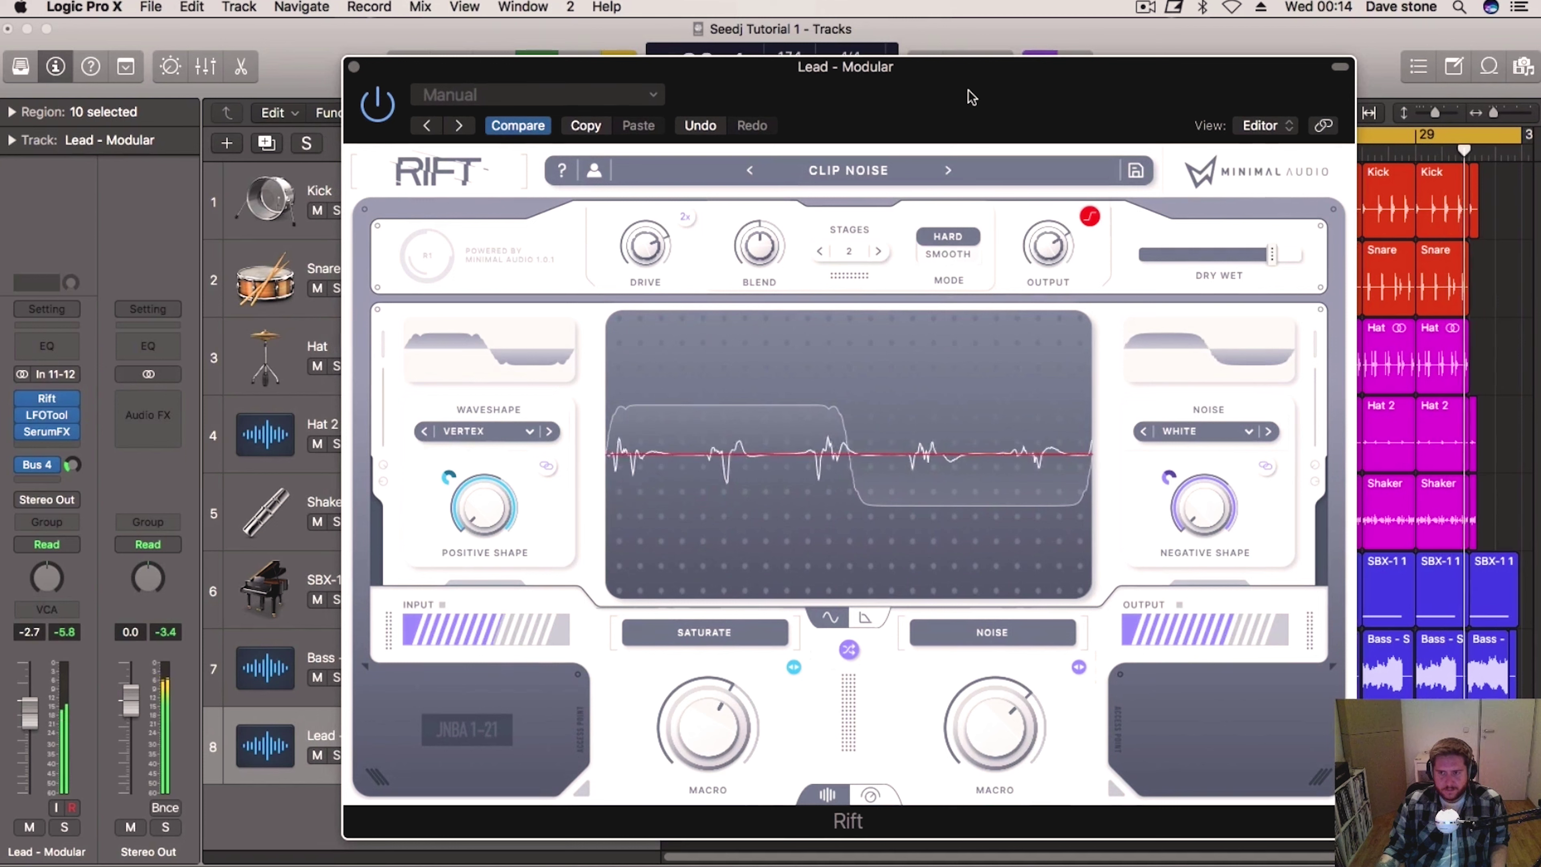
Step: Close the Rift window and marquee-select the two short adjacent Lead - Modular regions
{"action": "left_click", "coordinate": [354, 66]}
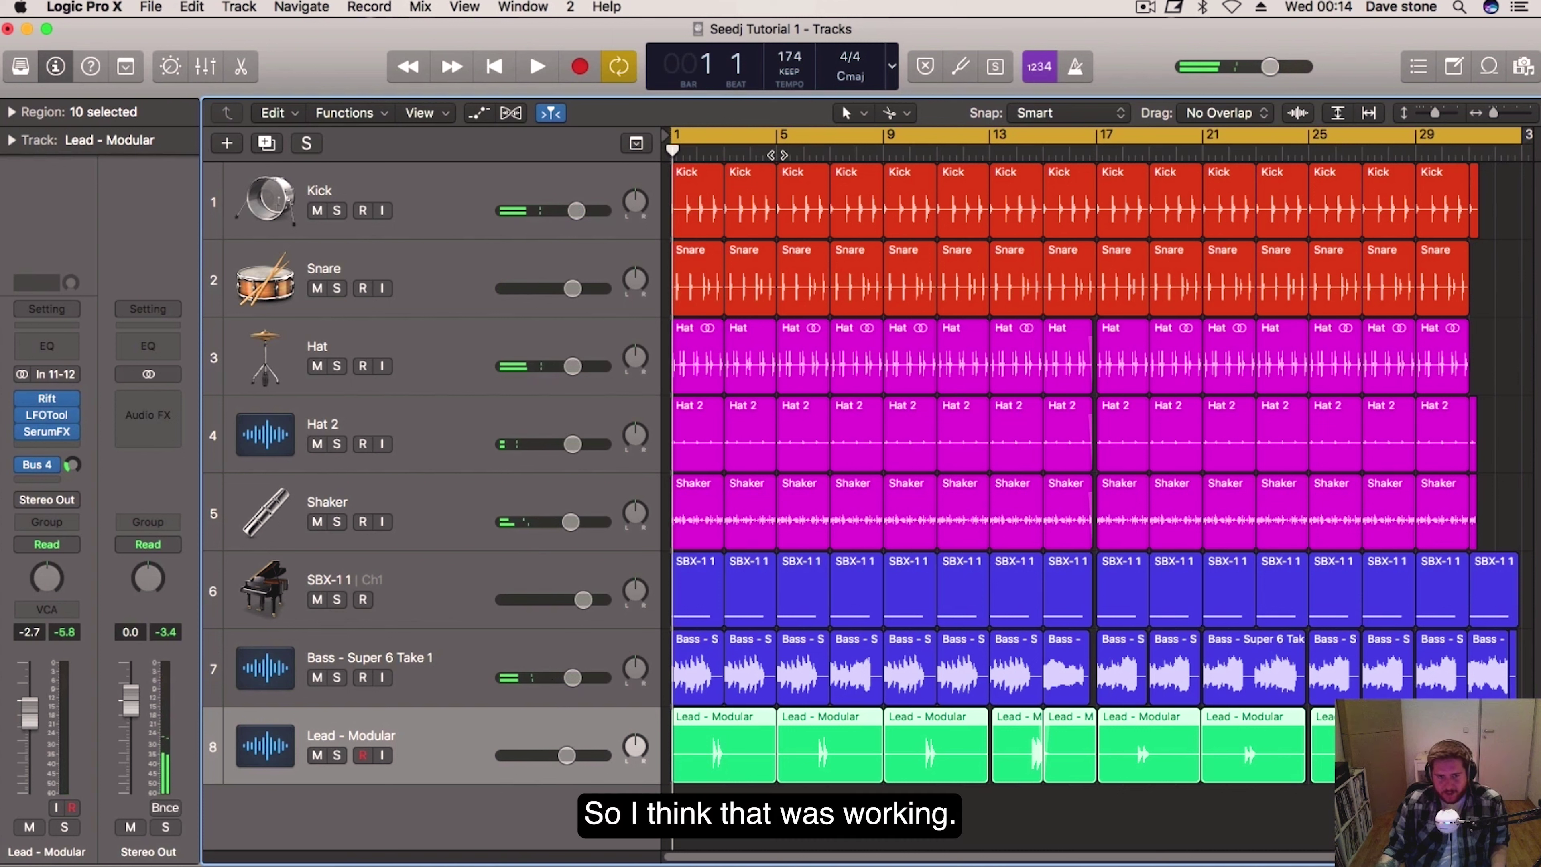
{"action": "left_click", "coordinate": [1092, 790]}
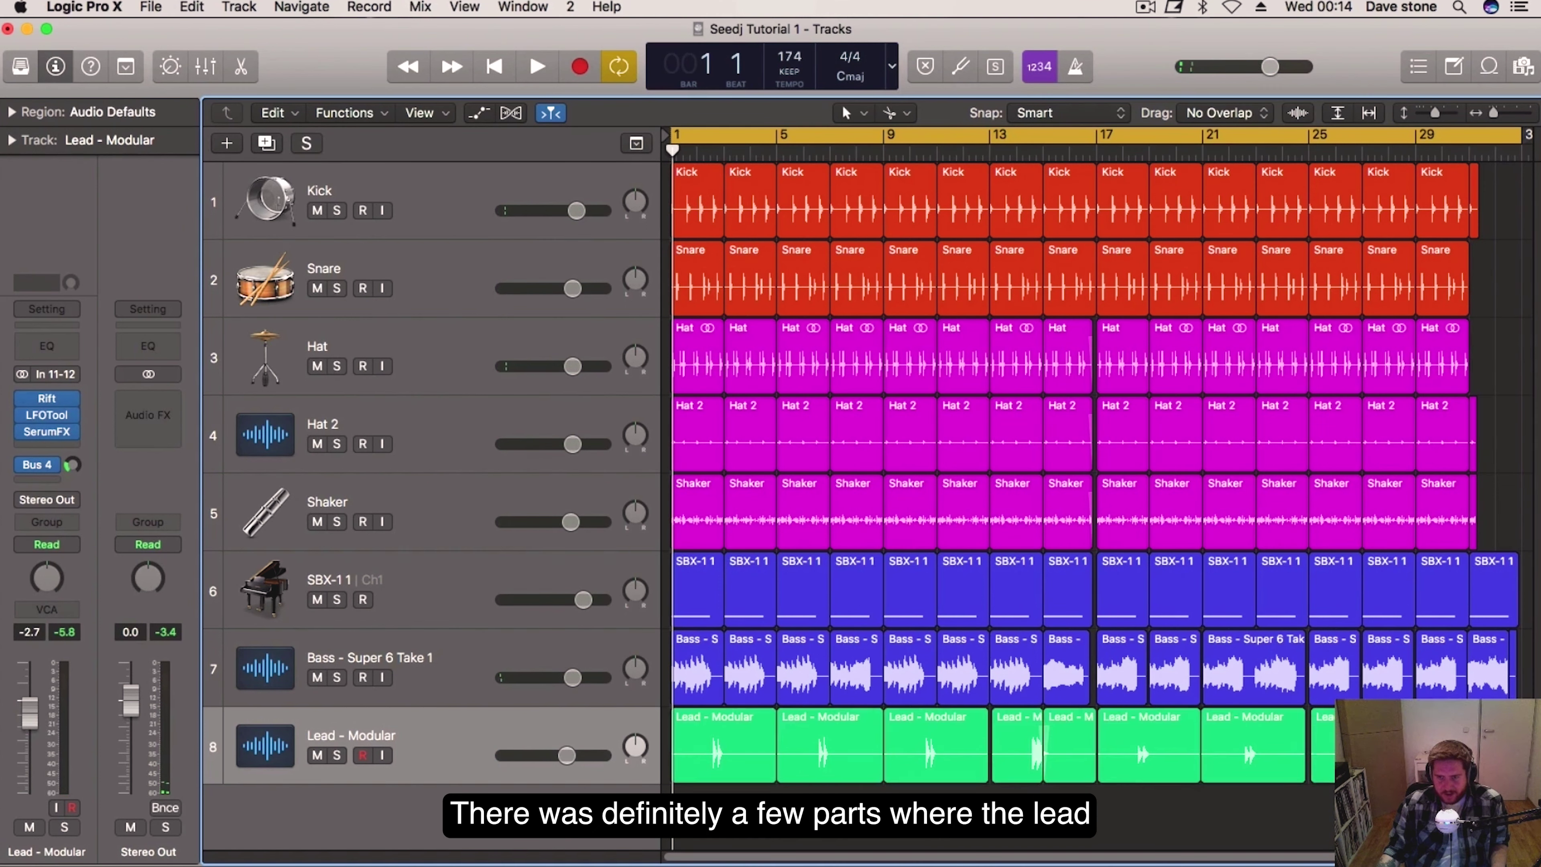
{"action": "left_click_drag", "start_coordinate": [1092, 790], "coordinate": [1029, 772]}
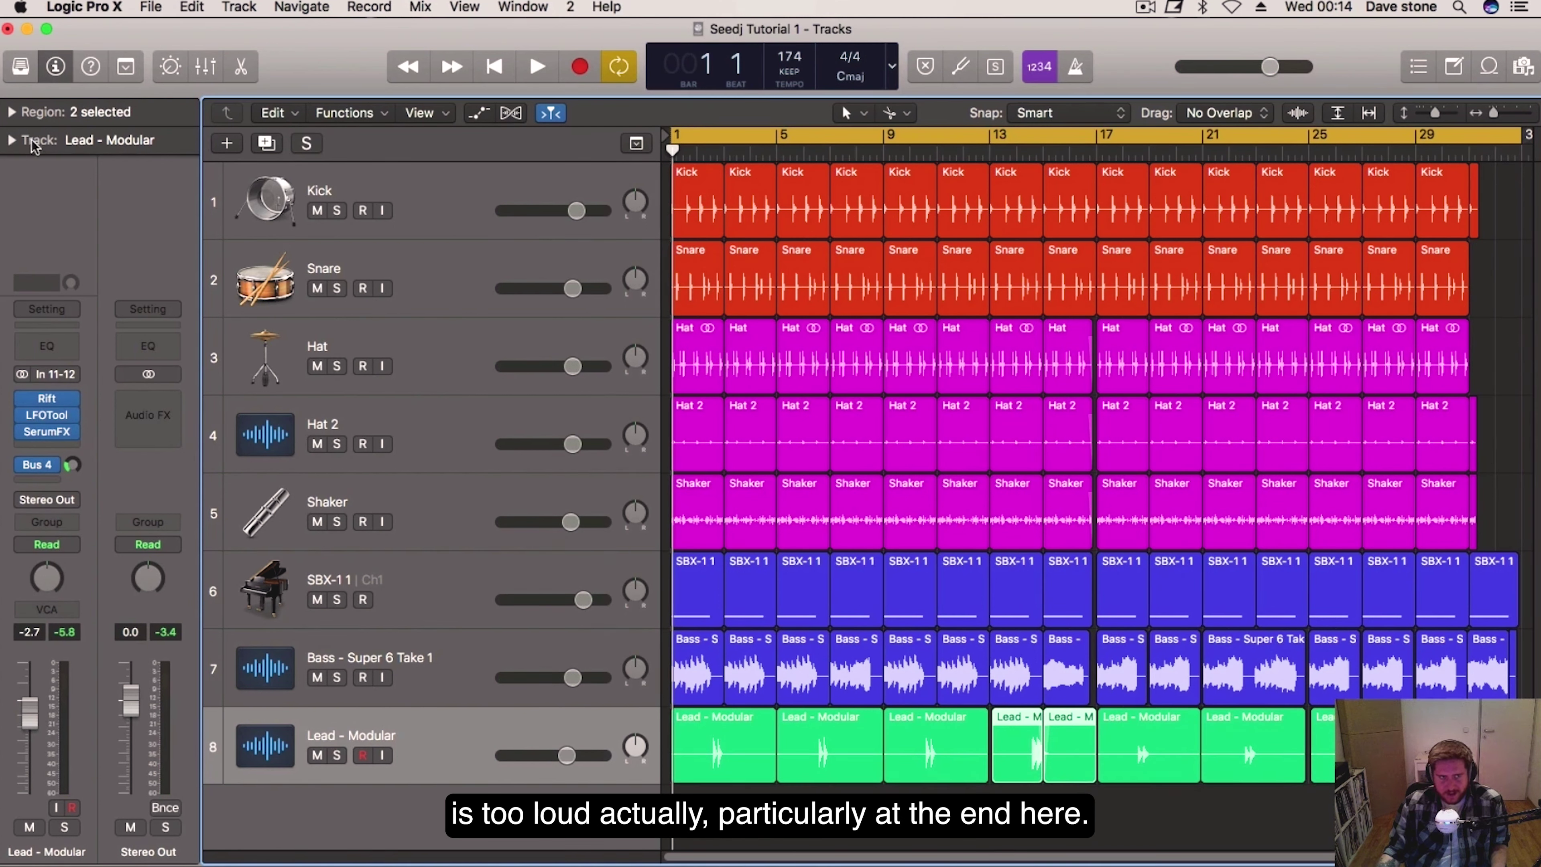
Step: Set the first short Lead - Modular region's gain to -3 dB in the Region inspector
{"action": "left_click", "coordinate": [12, 113]}
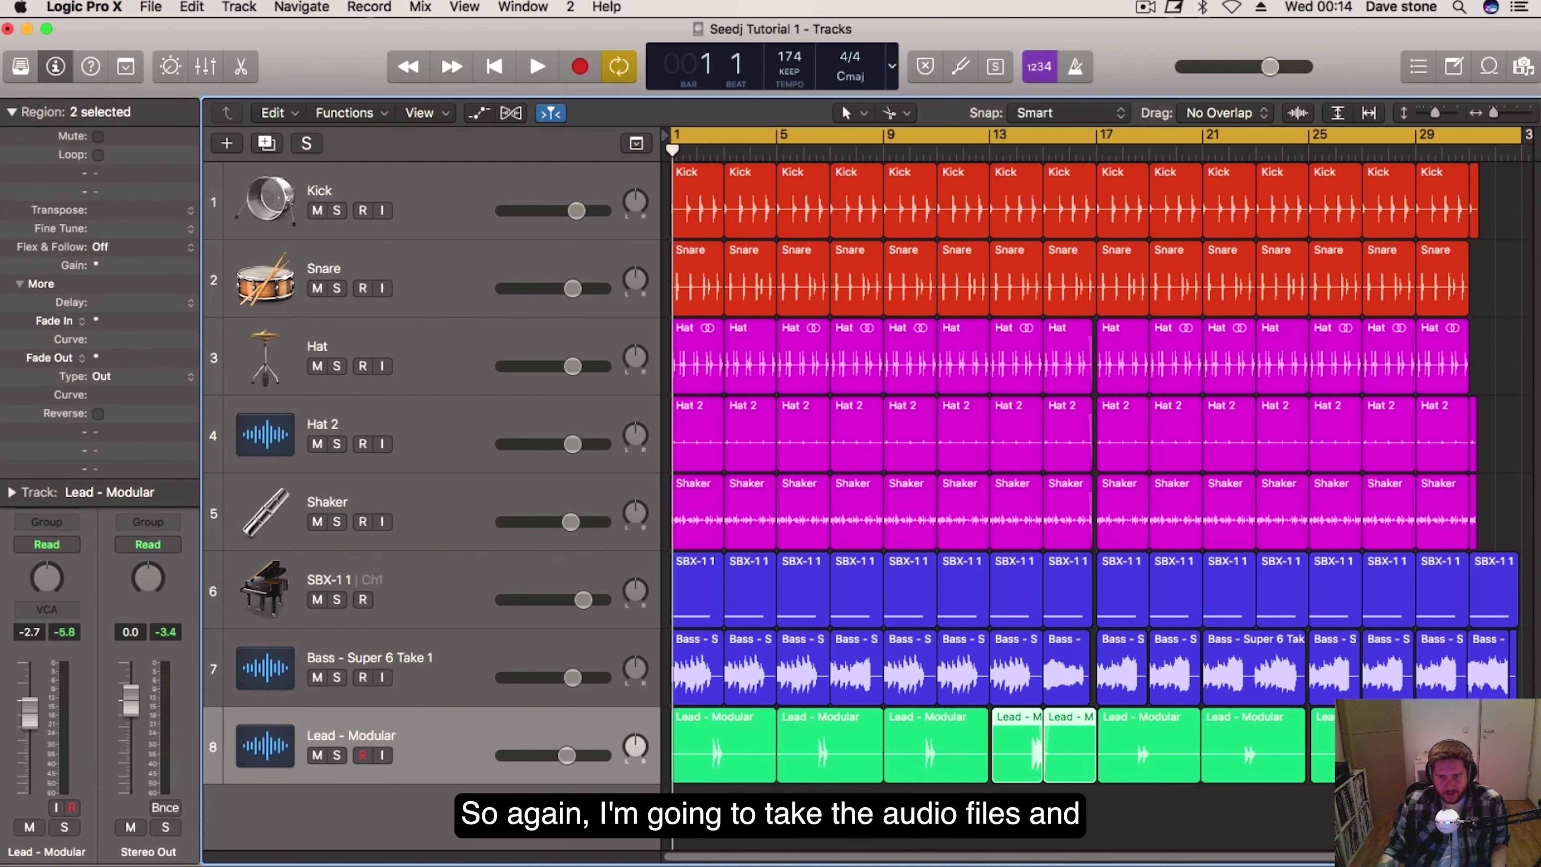
{"action": "left_click", "coordinate": [1012, 753]}
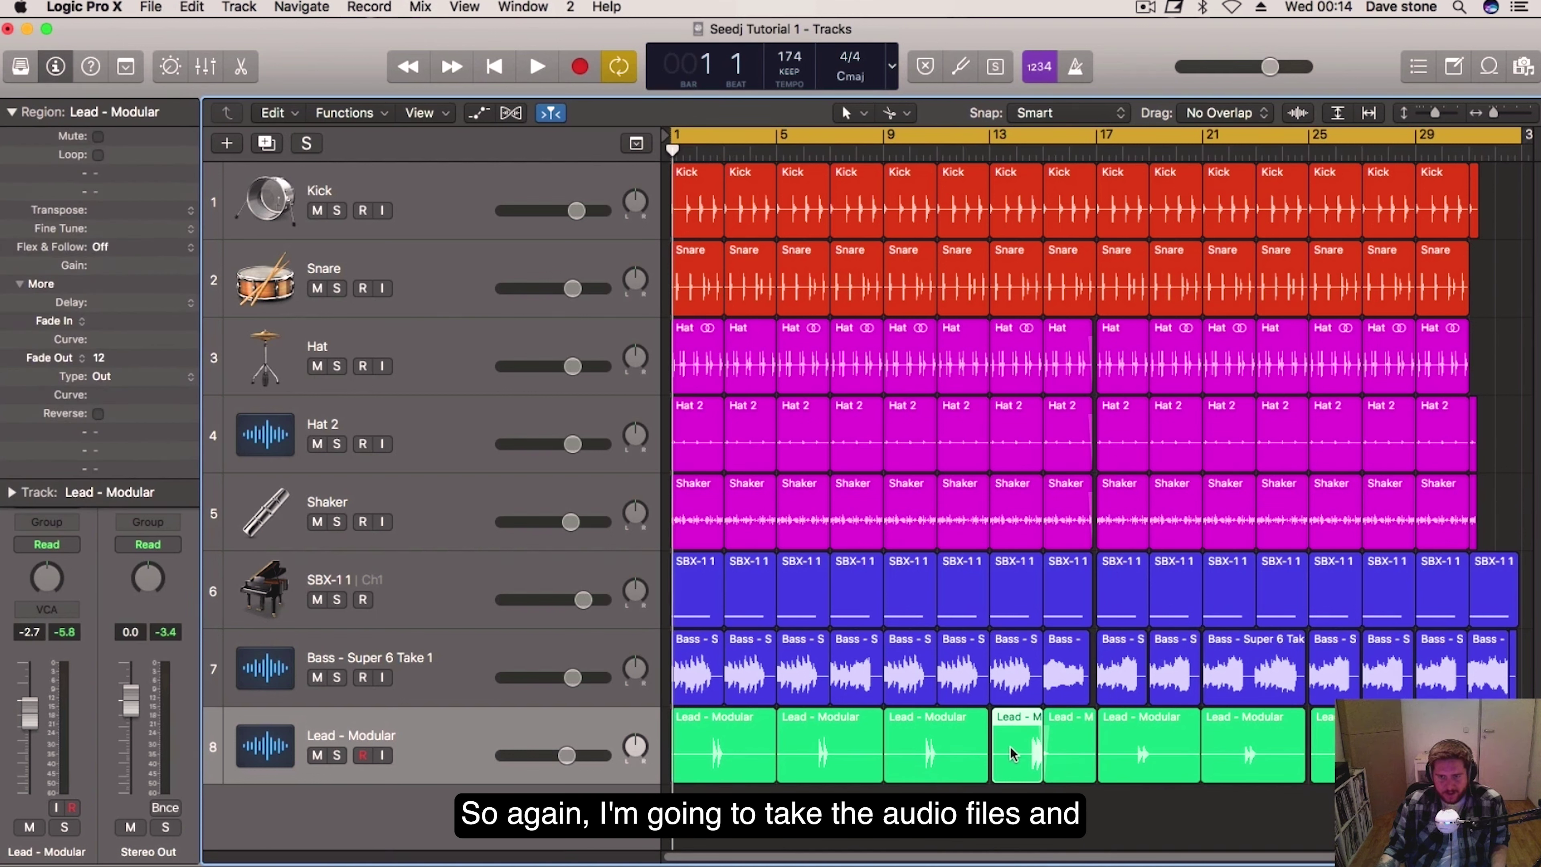
{"action": "double_click", "coordinate": [121, 266]}
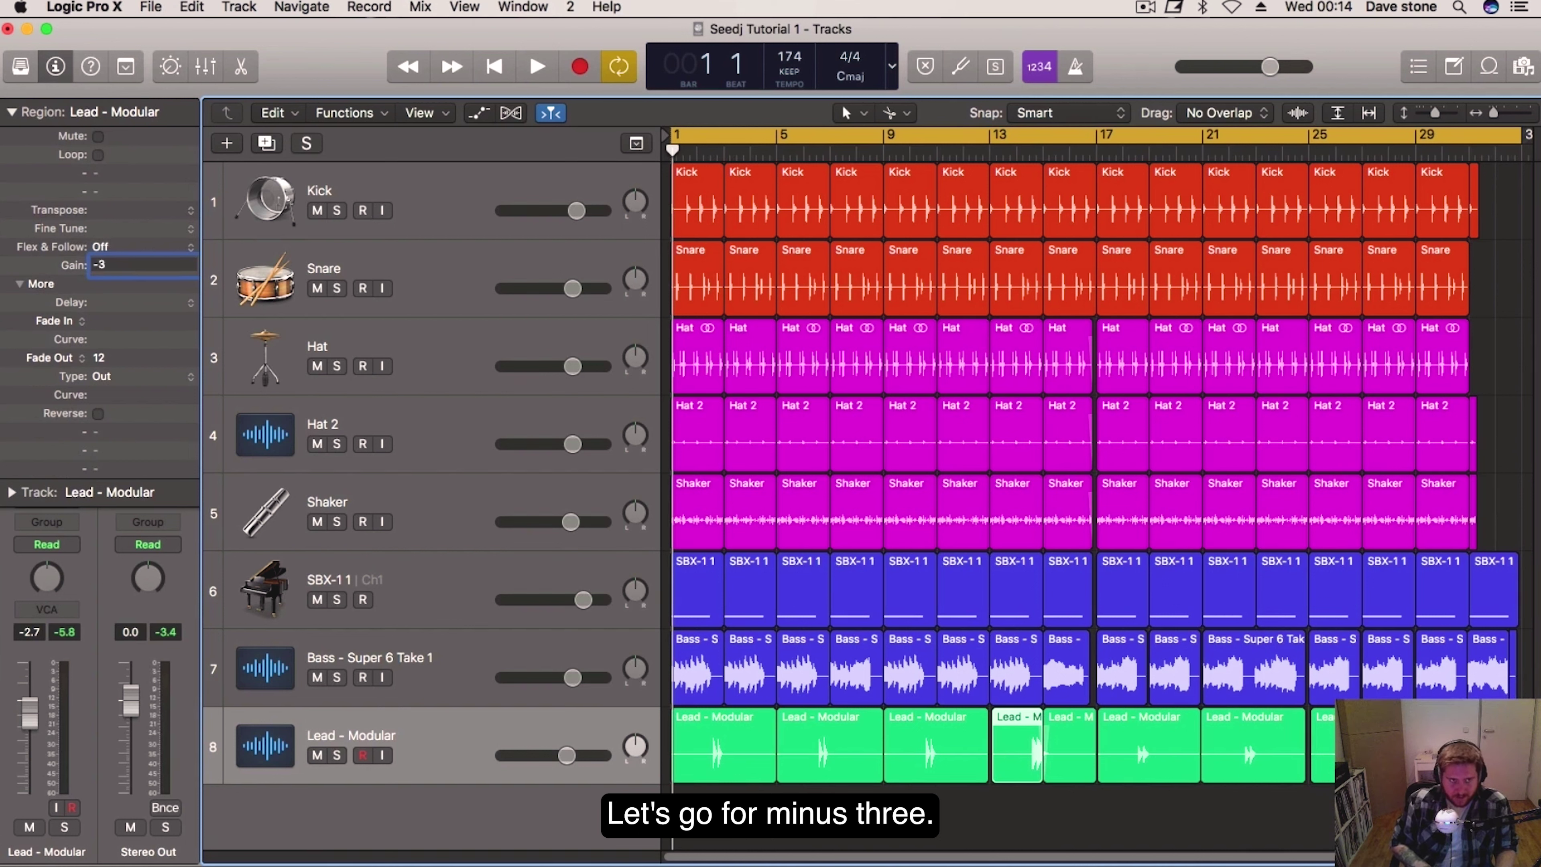
{"action": "key", "text": "Return"}
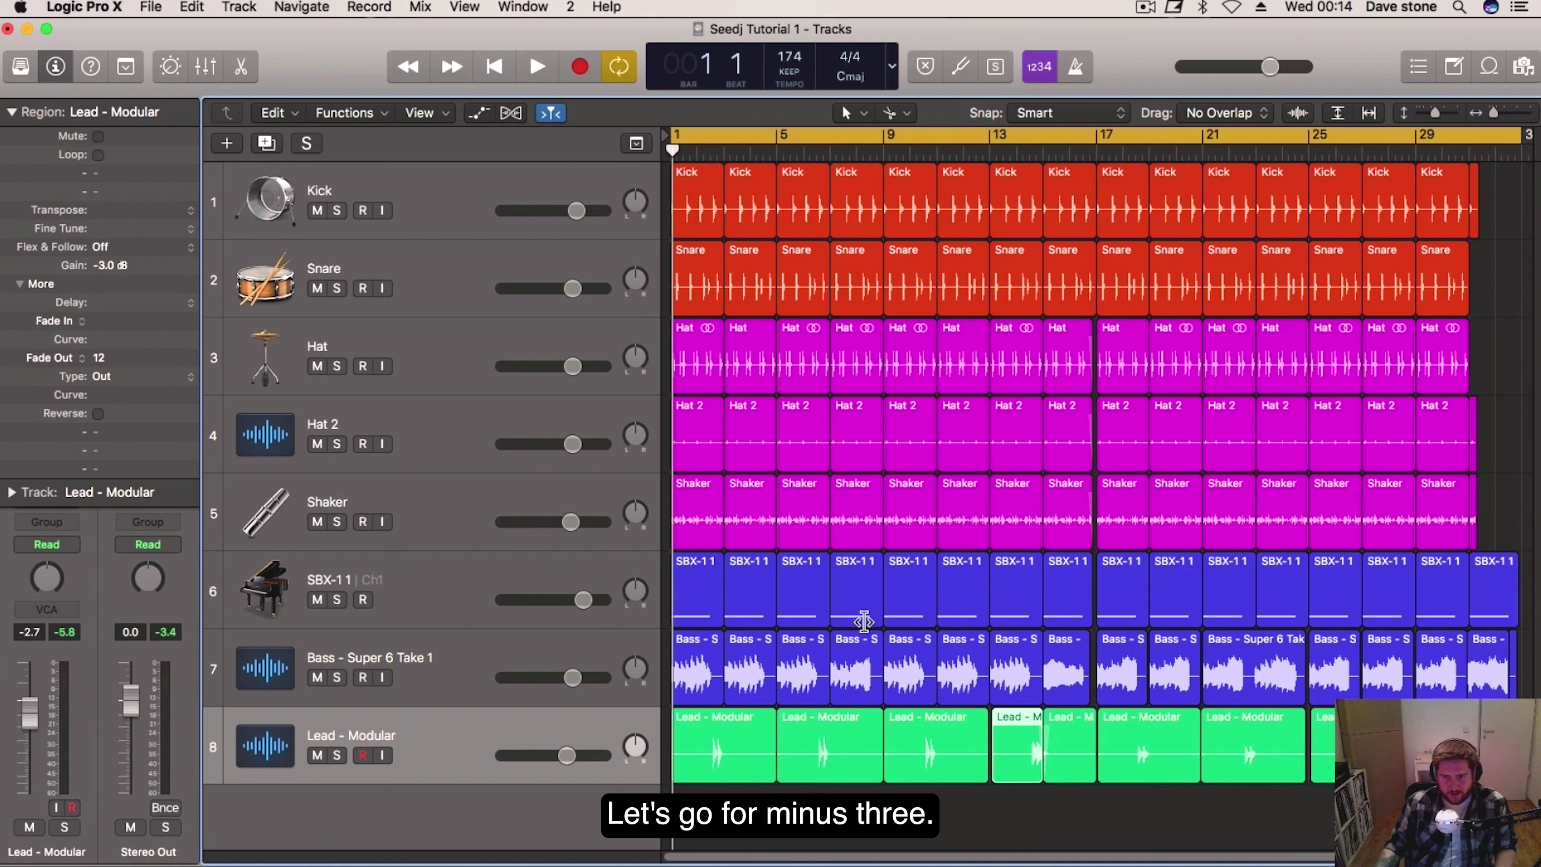
Step: Lower the next Lead - Modular region's gain from -5 dB to -8 dB
{"action": "left_click", "coordinate": [1081, 736]}
{"action": "double_click", "coordinate": [108, 266]}
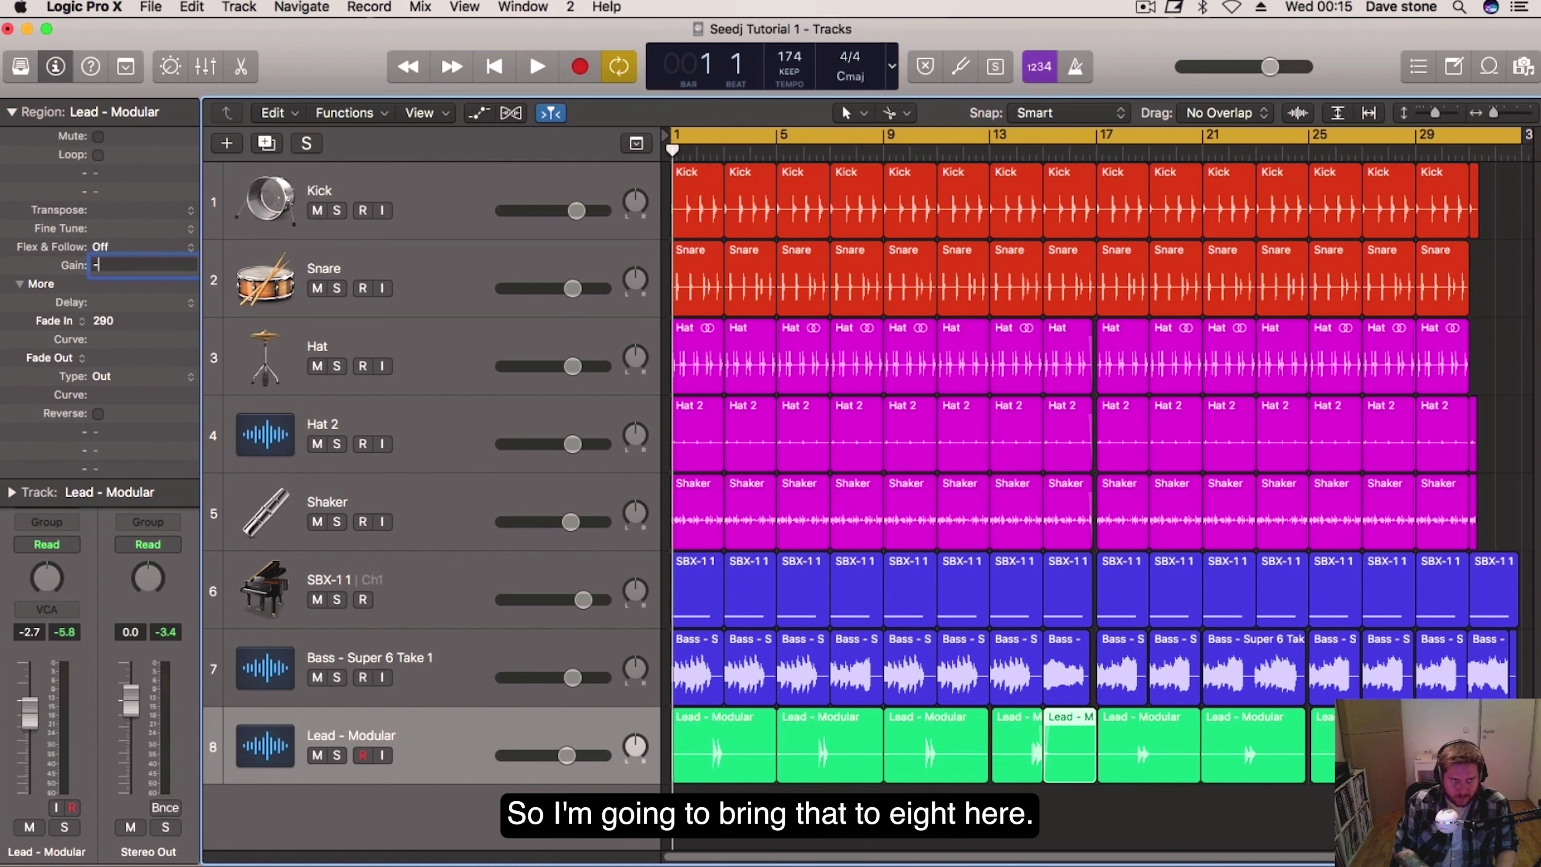
{"action": "key", "text": "Return"}
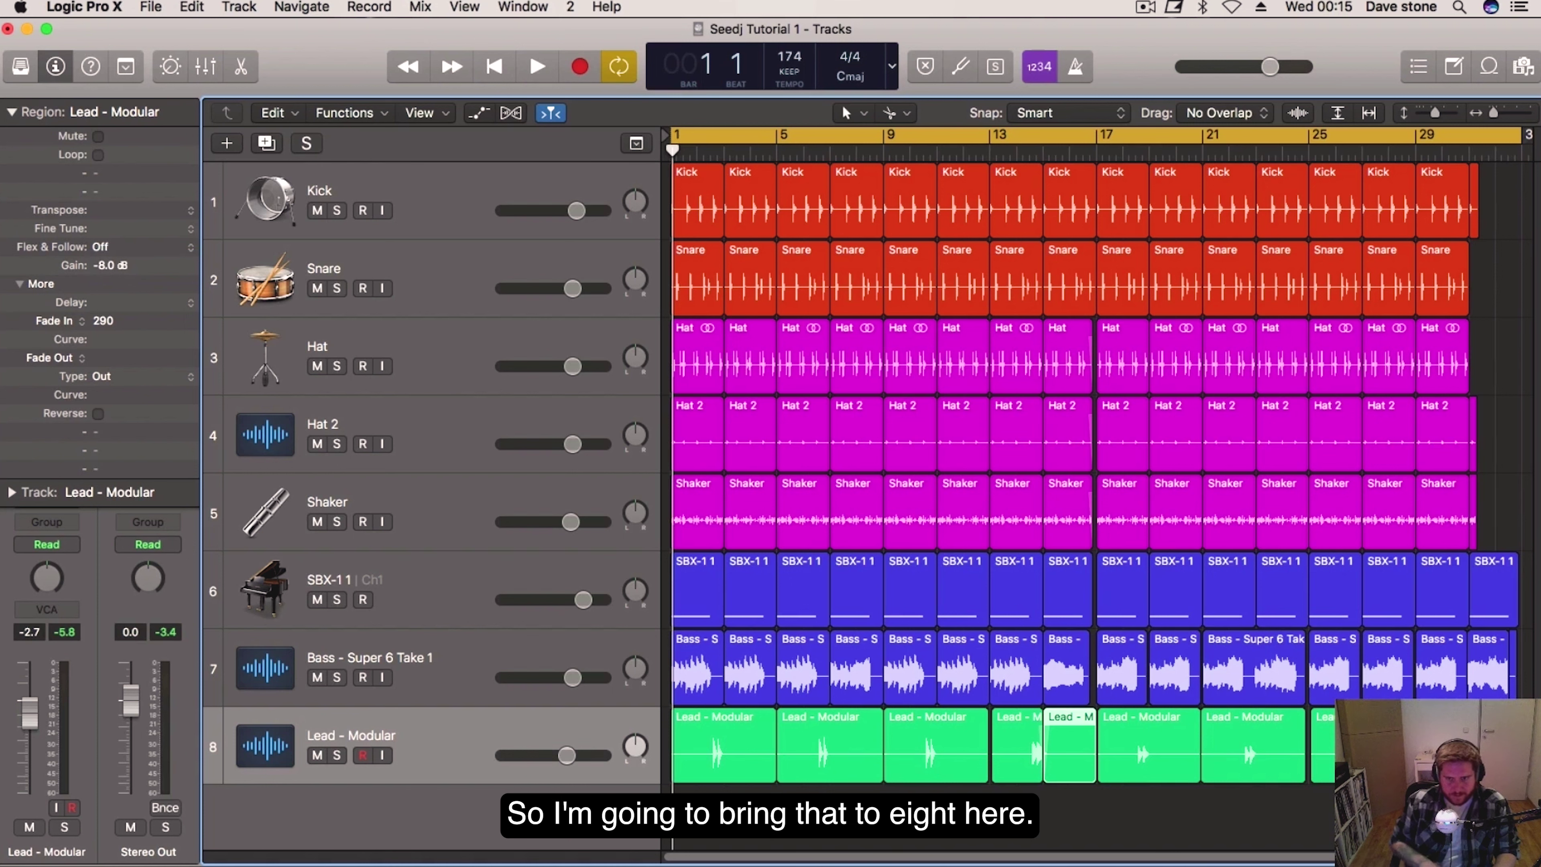
Step: In the Mixer, Option-drag the bass's Ozone 9 Dynamics below SerumFX on the Lead - Modular strip
{"action": "left_click", "coordinate": [9, 108]}
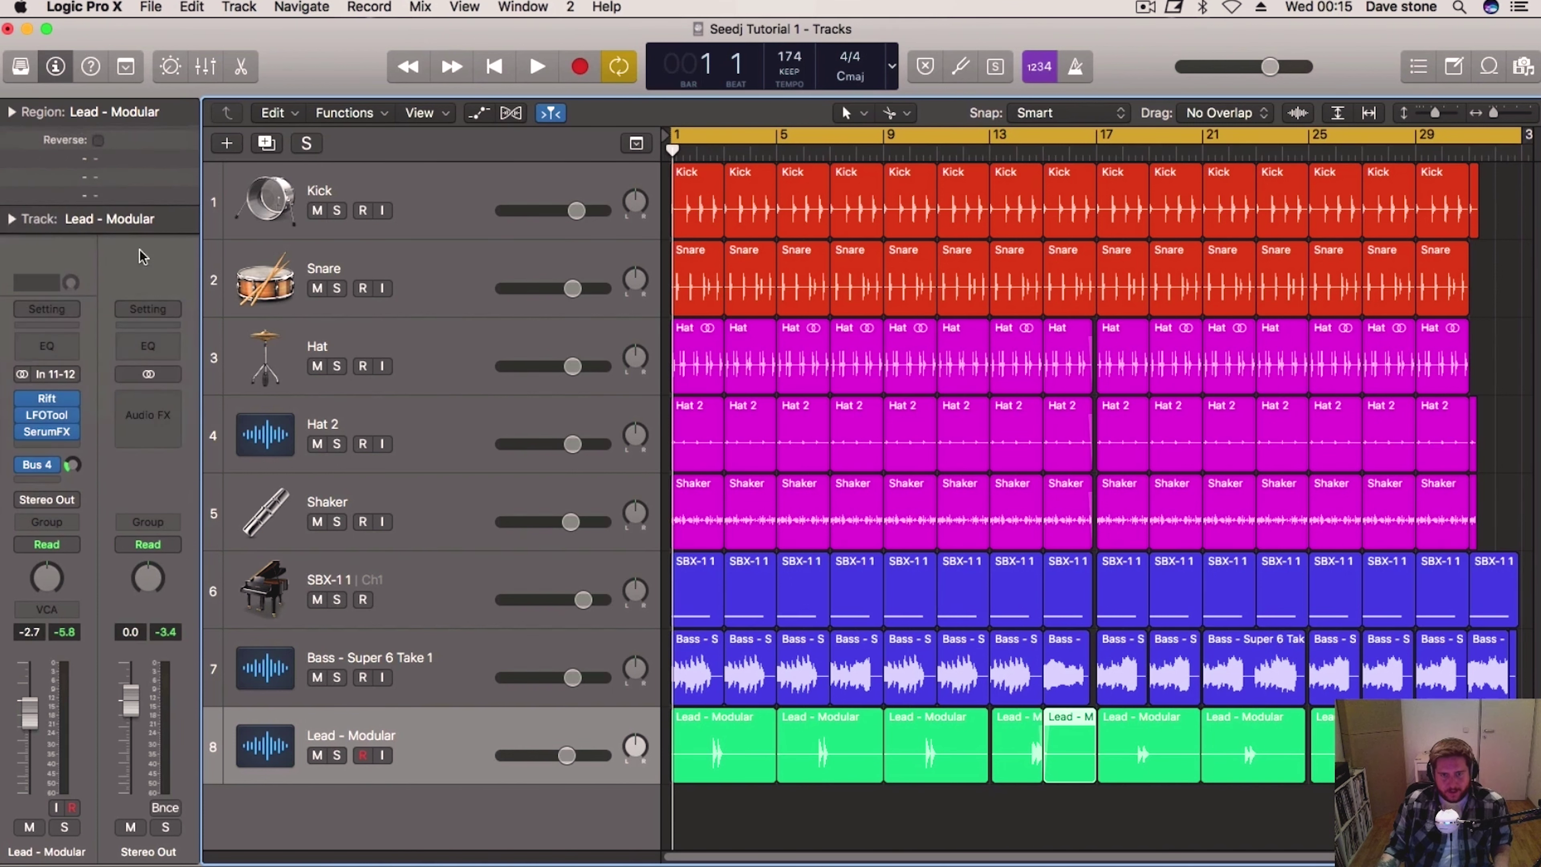
{"action": "left_click", "coordinate": [439, 732]}
{"action": "key", "text": "x"}
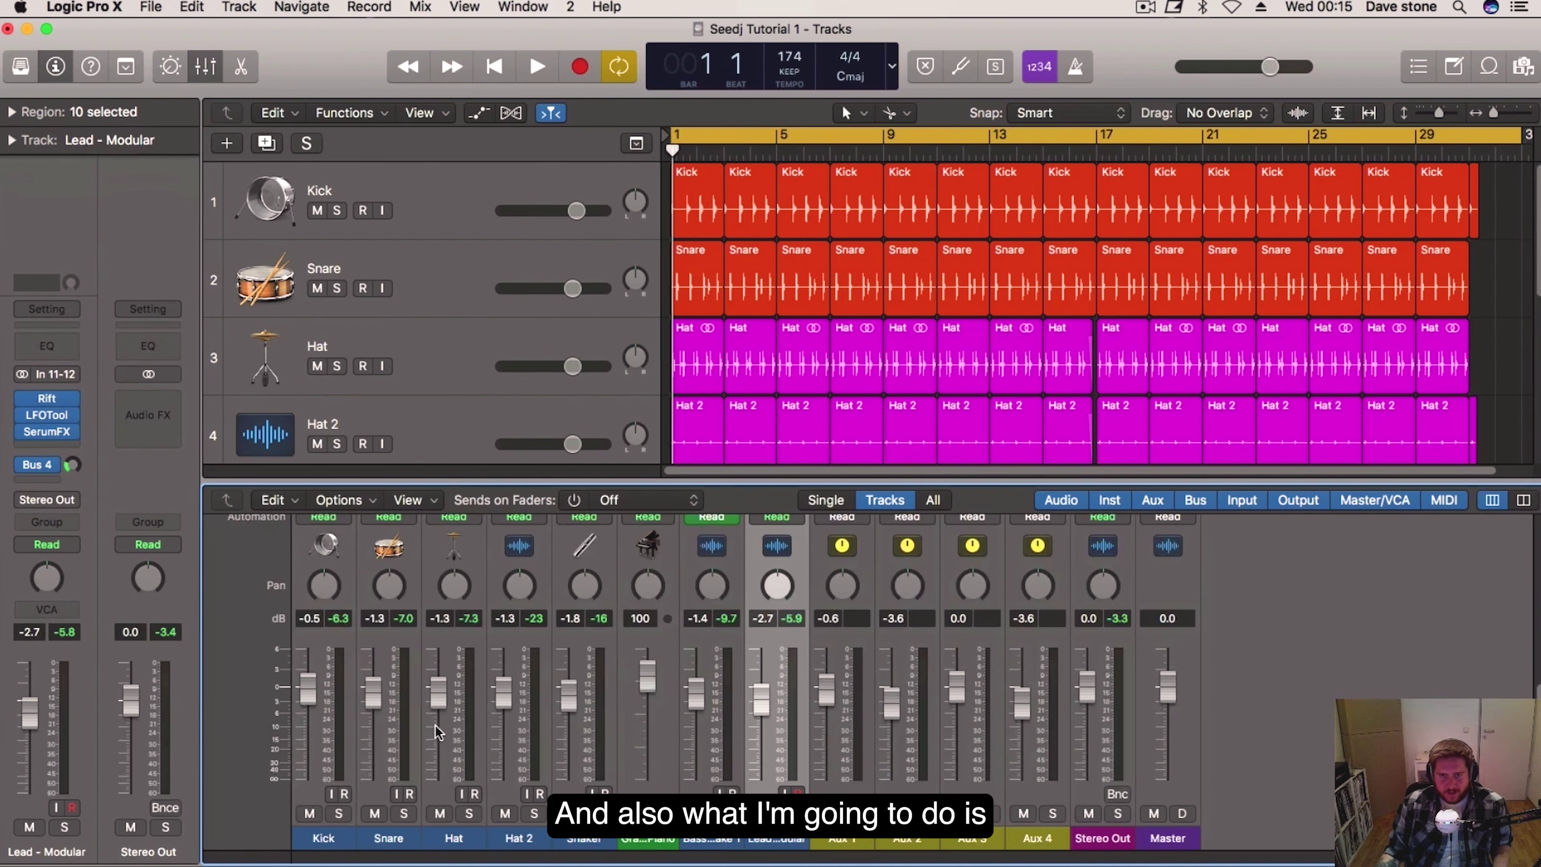
{"action": "scroll", "coordinate": [850, 668], "scroll_direction": "up", "scroll_amount": 5}
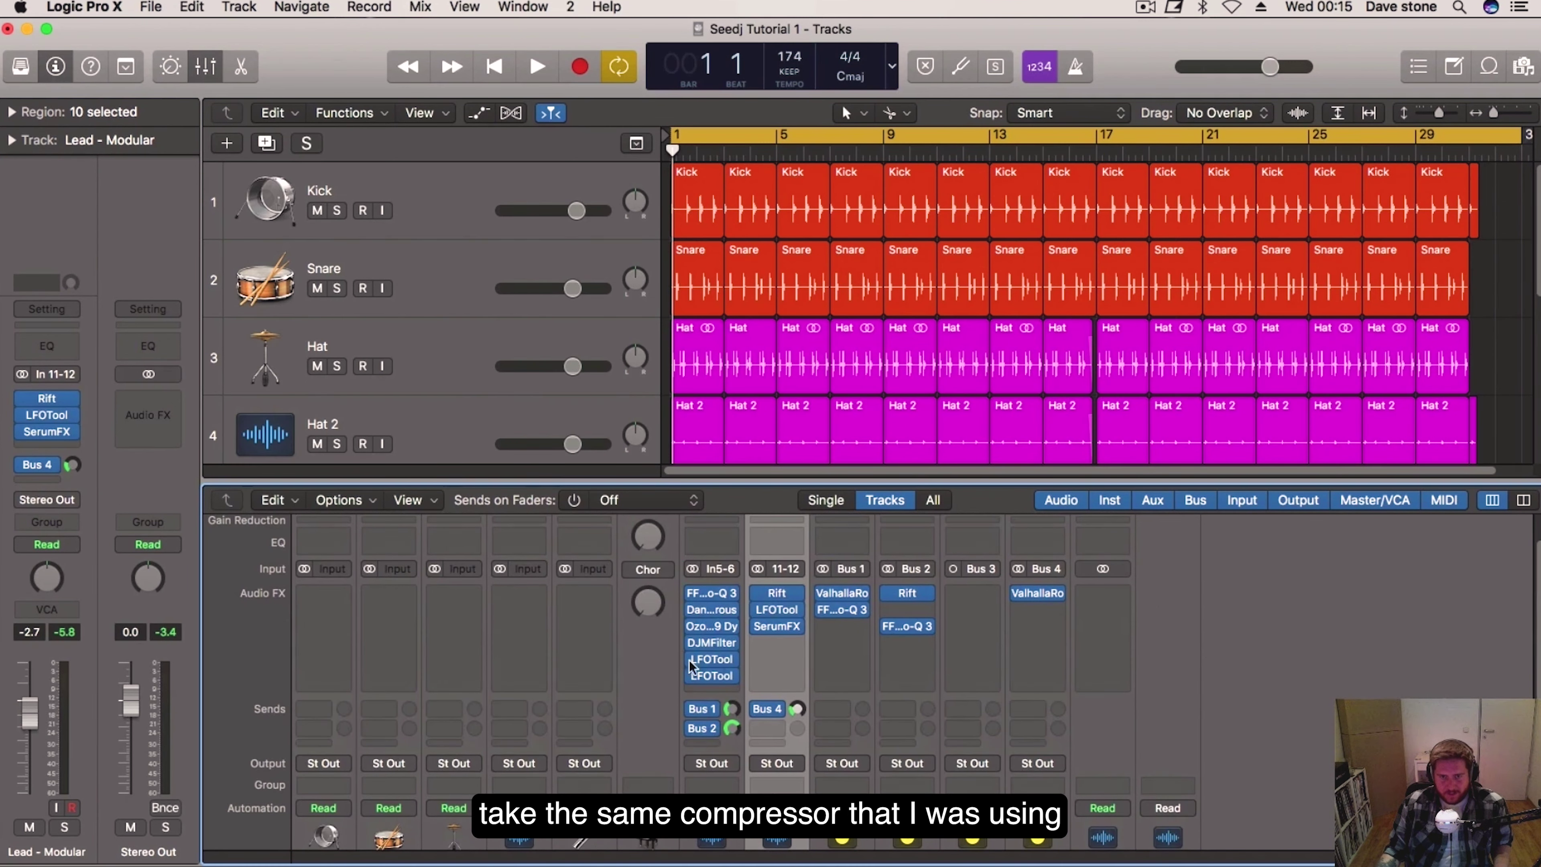
{"action": "mouse_move", "coordinate": [731, 651]}
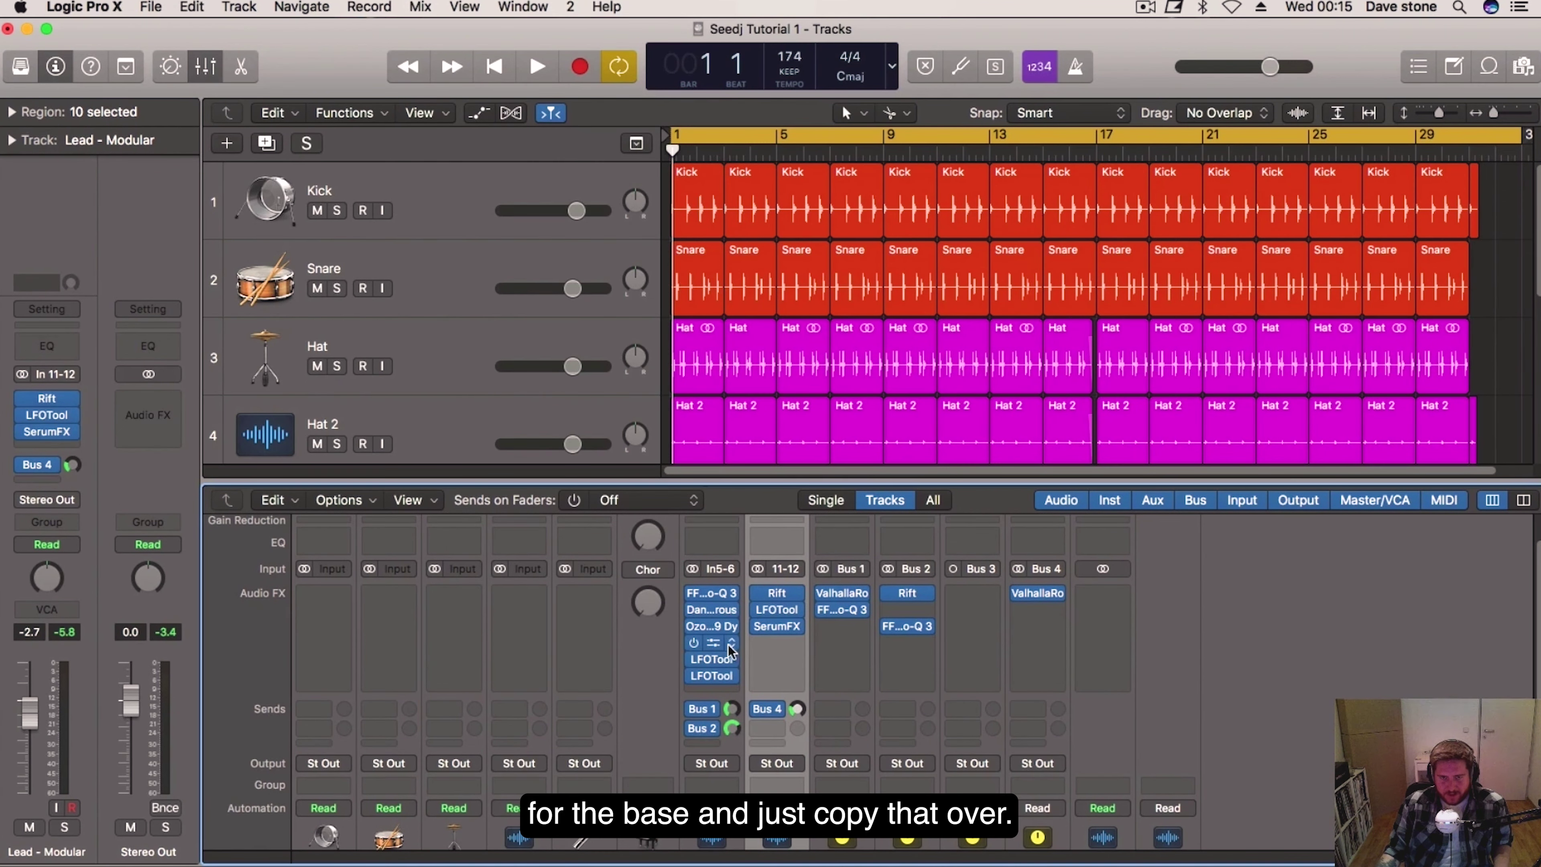
{"action": "left_click_drag", "start_coordinate": [708, 633], "coordinate": [763, 640]}
Step: Open the lead's Ozone 9 Dynamics, raise the compressor threshold to 0.0 dB and start playback
{"action": "left_click", "coordinate": [774, 642]}
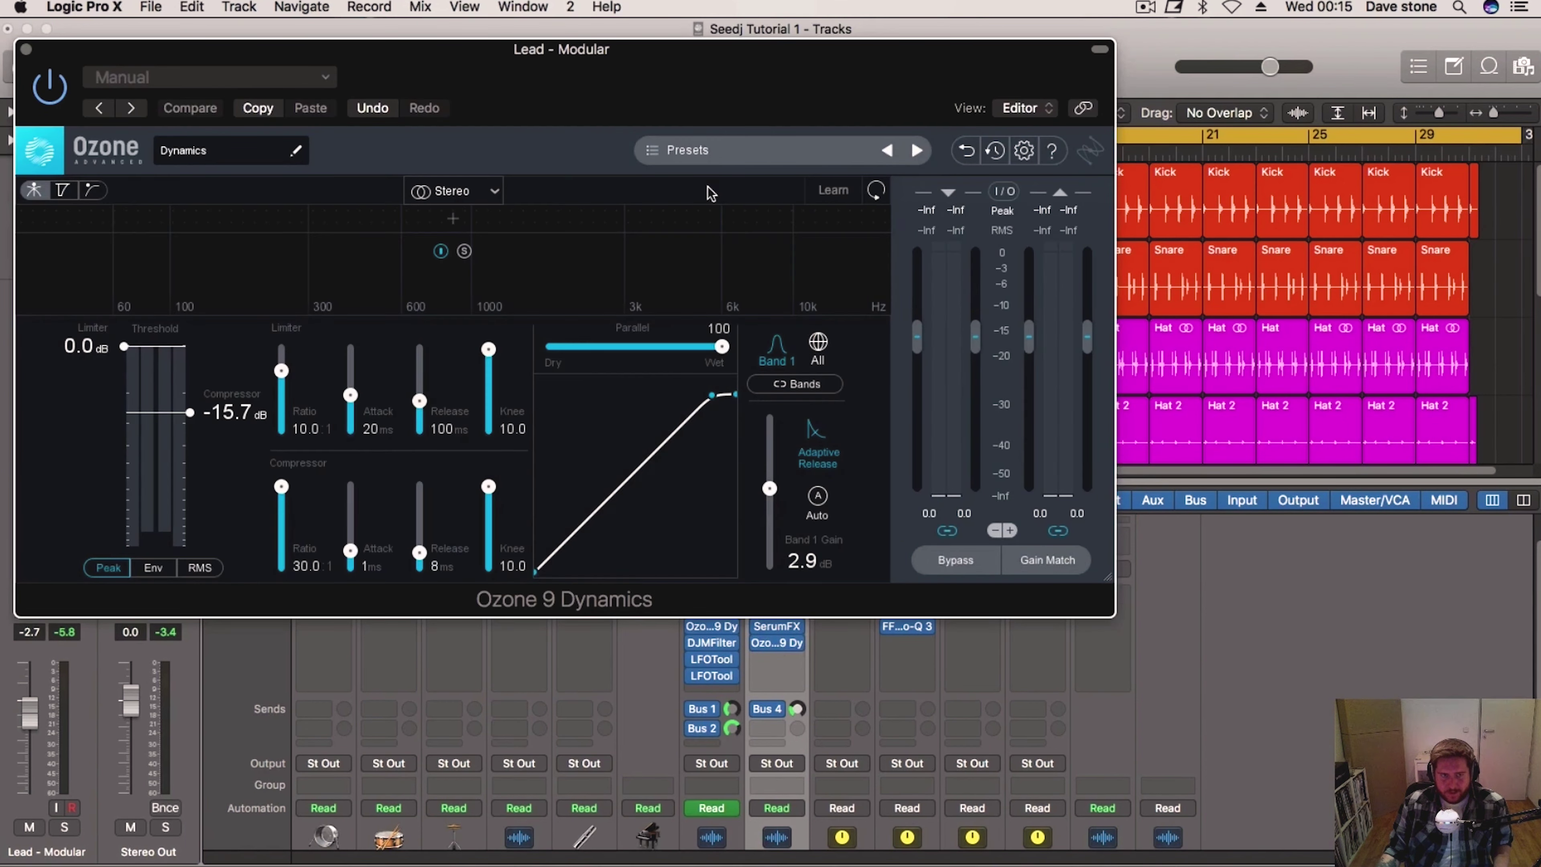
{"action": "left_click_drag", "start_coordinate": [678, 102], "coordinate": [986, 210]}
{"action": "left_click_drag", "start_coordinate": [497, 522], "coordinate": [523, 393]}
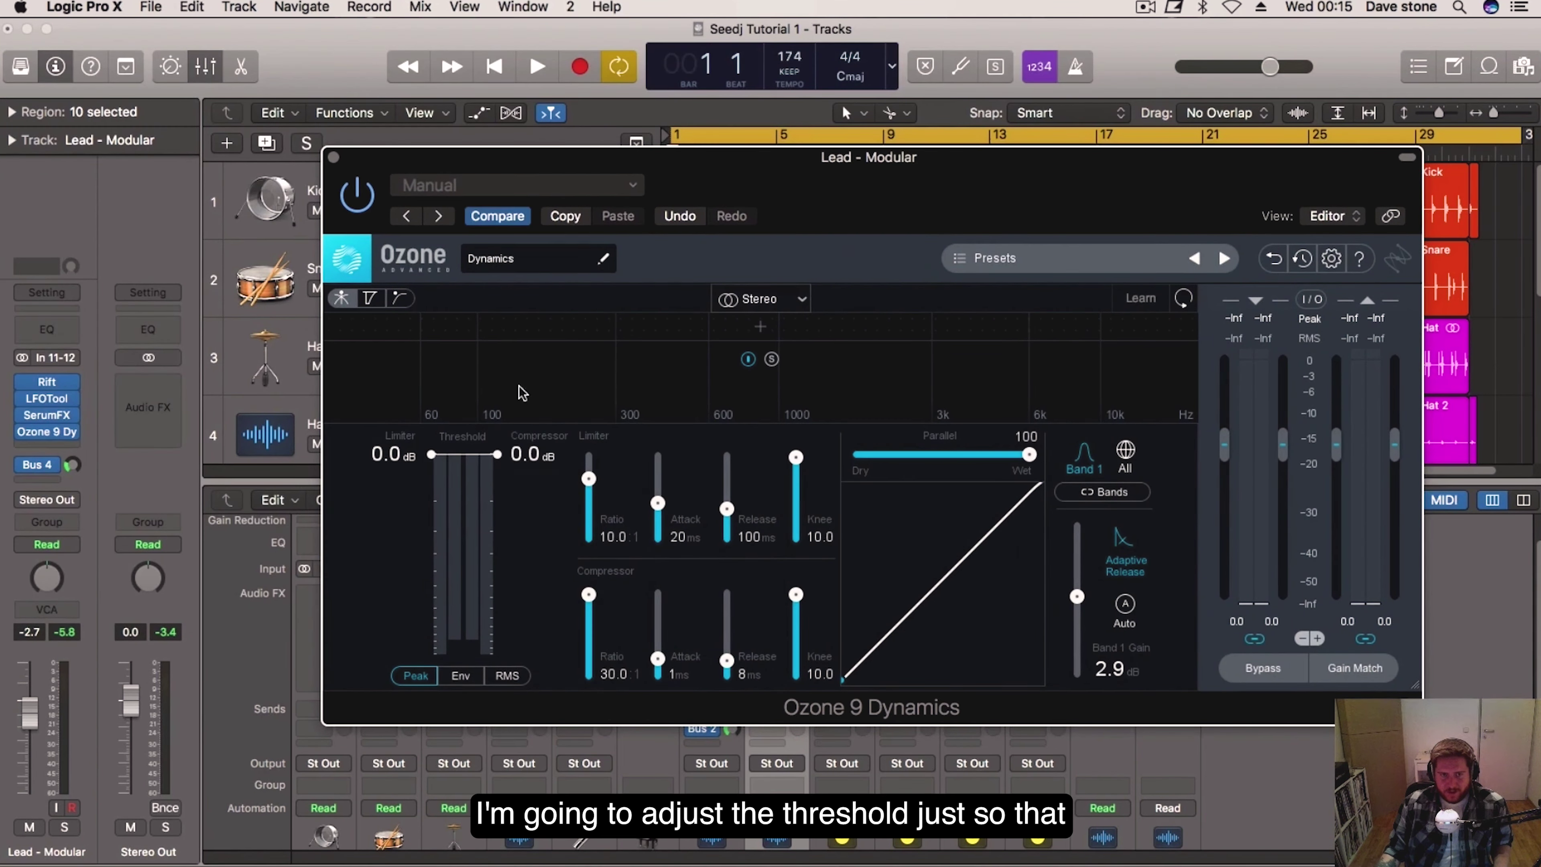
{"action": "left_click_drag", "start_coordinate": [911, 202], "coordinate": [880, 120]}
{"action": "key", "text": "x"}
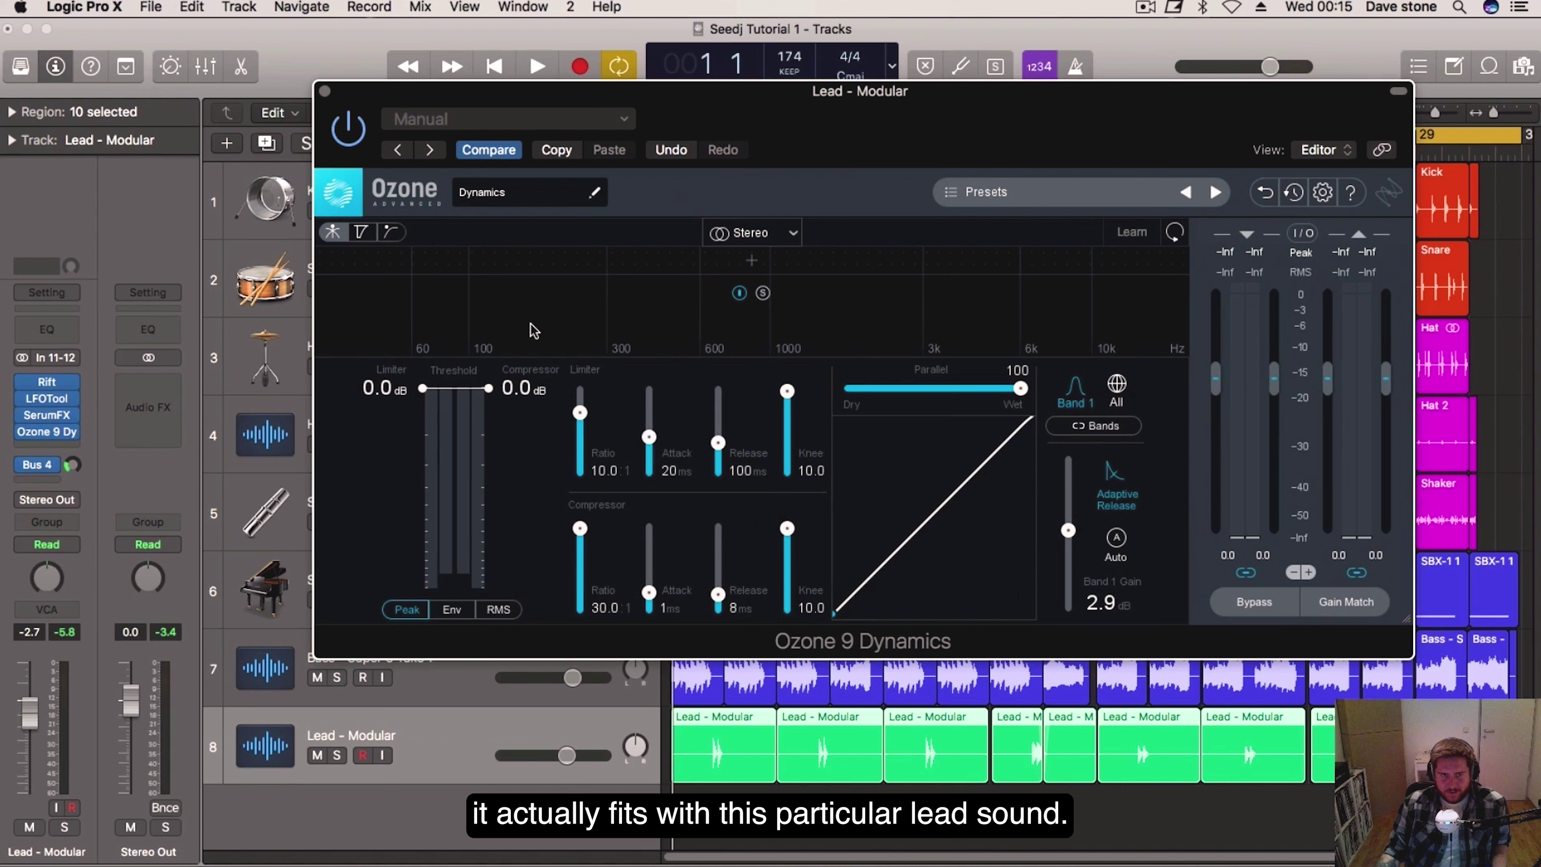
{"action": "key", "text": "space"}
Step: Reset Band 1 Gain to 0.0 dB and lower the compressor threshold to -17.1 dB
{"action": "left_click_drag", "start_coordinate": [489, 389], "coordinate": [491, 462]}
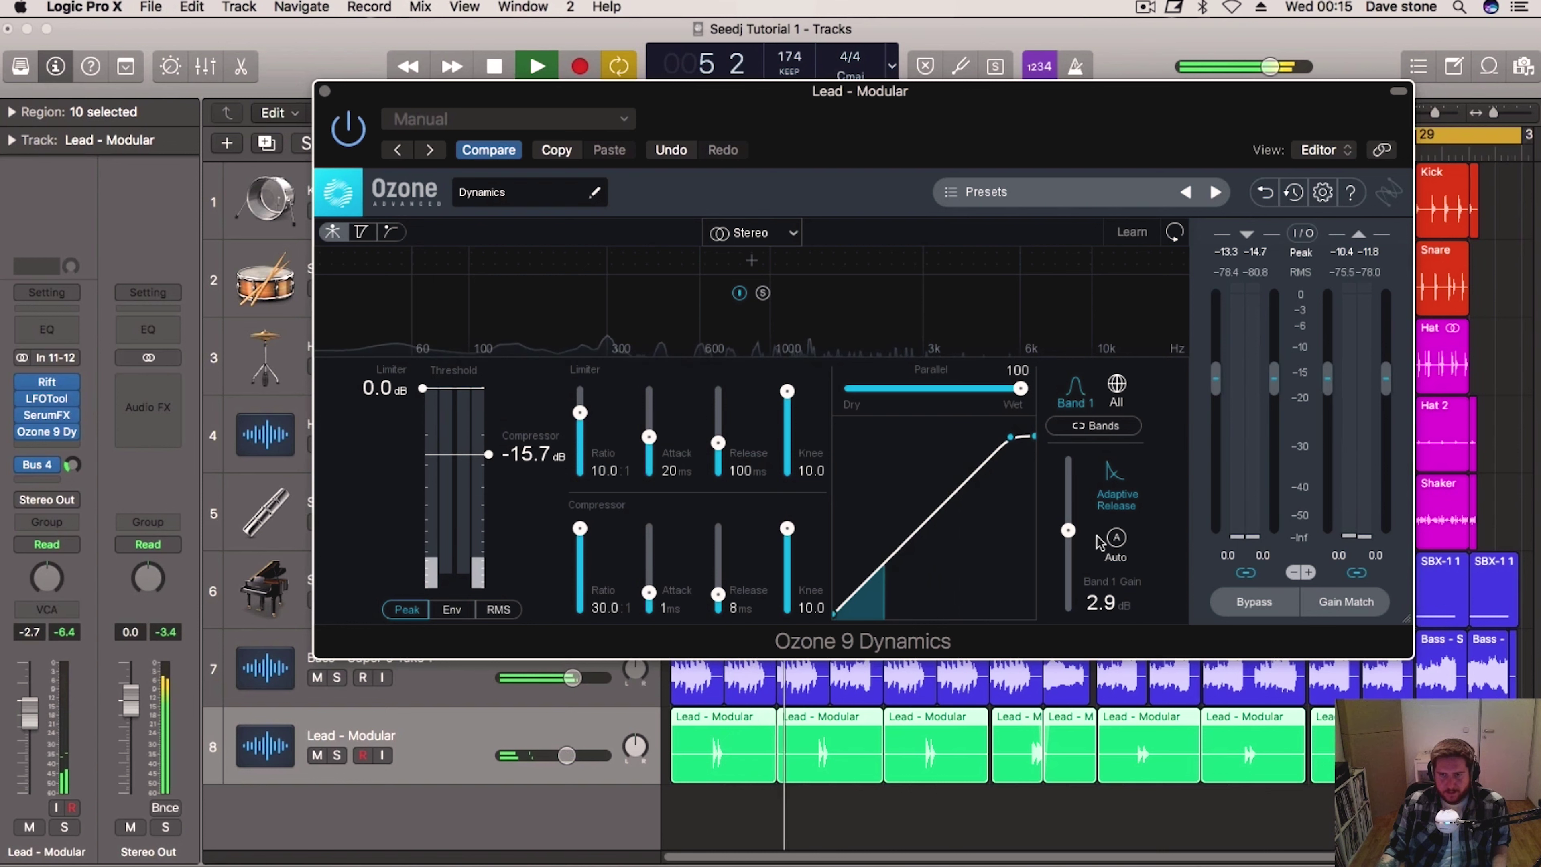
{"action": "left_click", "coordinate": [1068, 530], "text": "alt"}
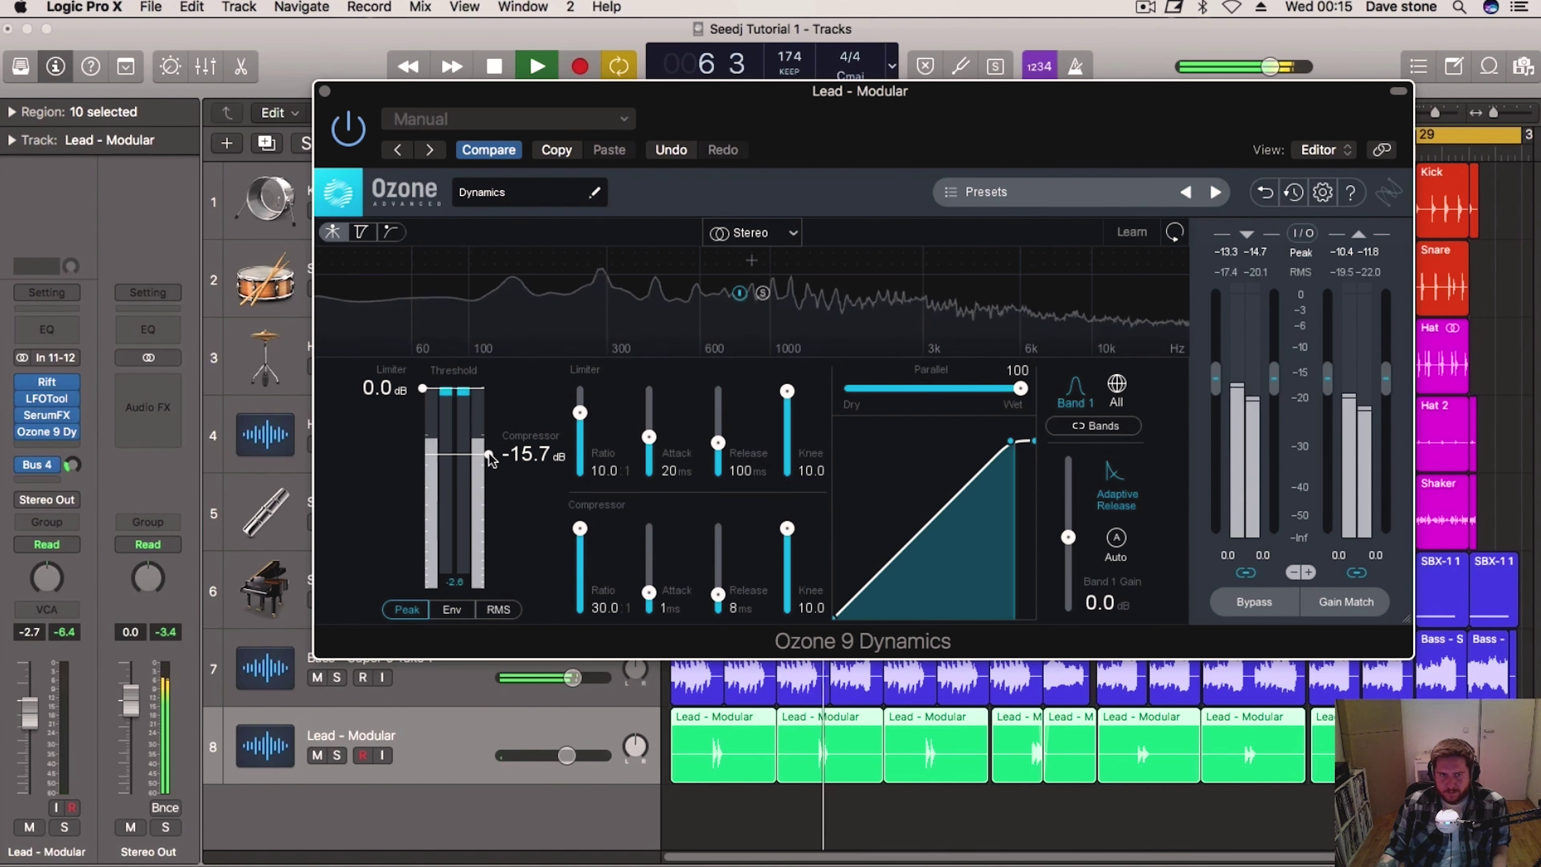
{"action": "left_click_drag", "start_coordinate": [917, 118], "coordinate": [820, 120]}
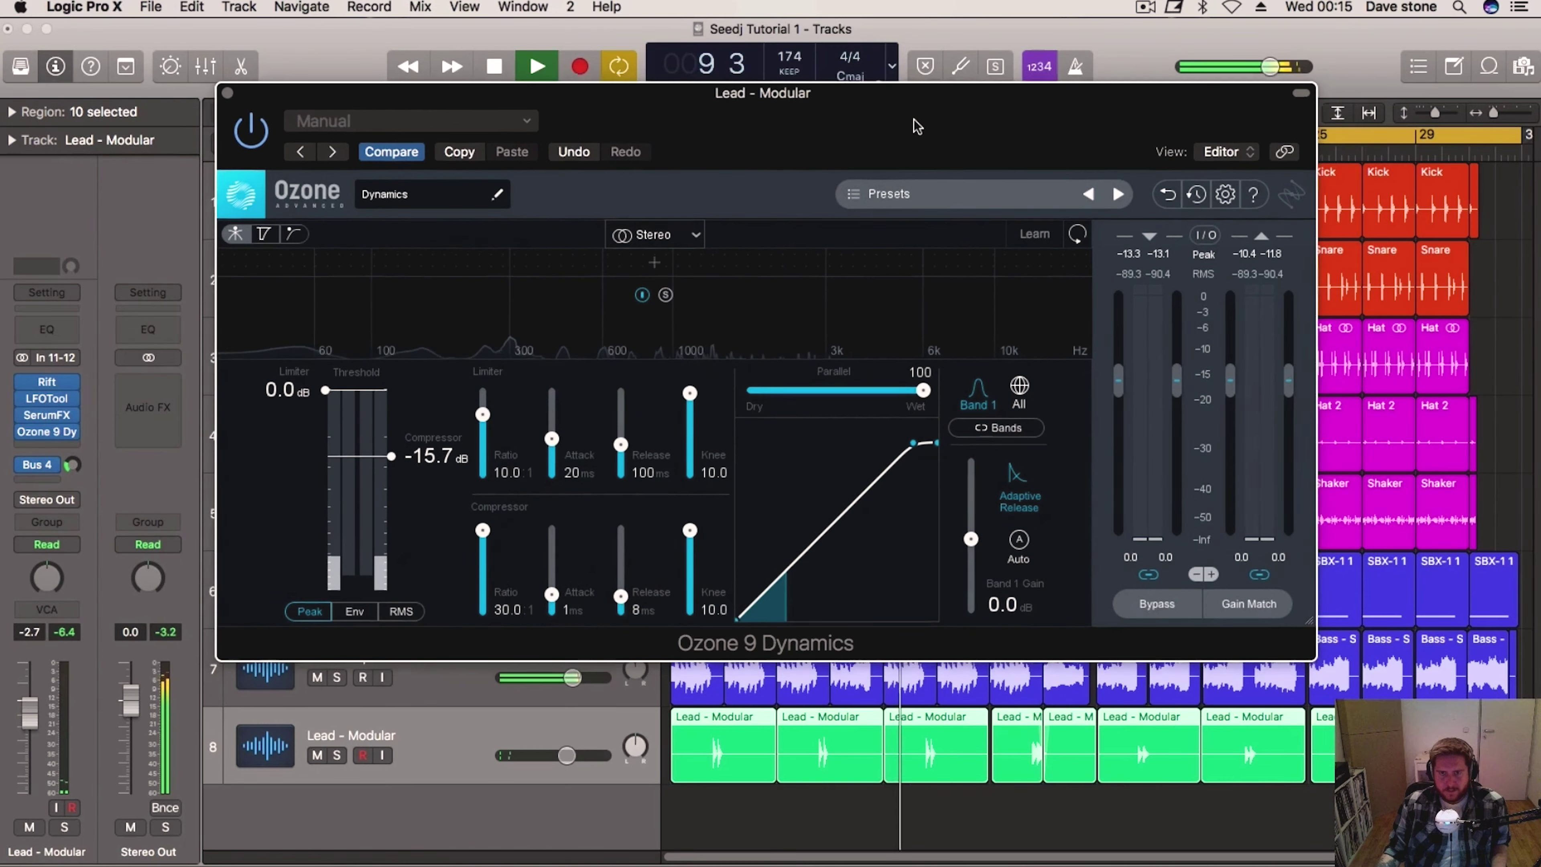
{"action": "left_click_drag", "start_coordinate": [914, 120], "coordinate": [918, 156]}
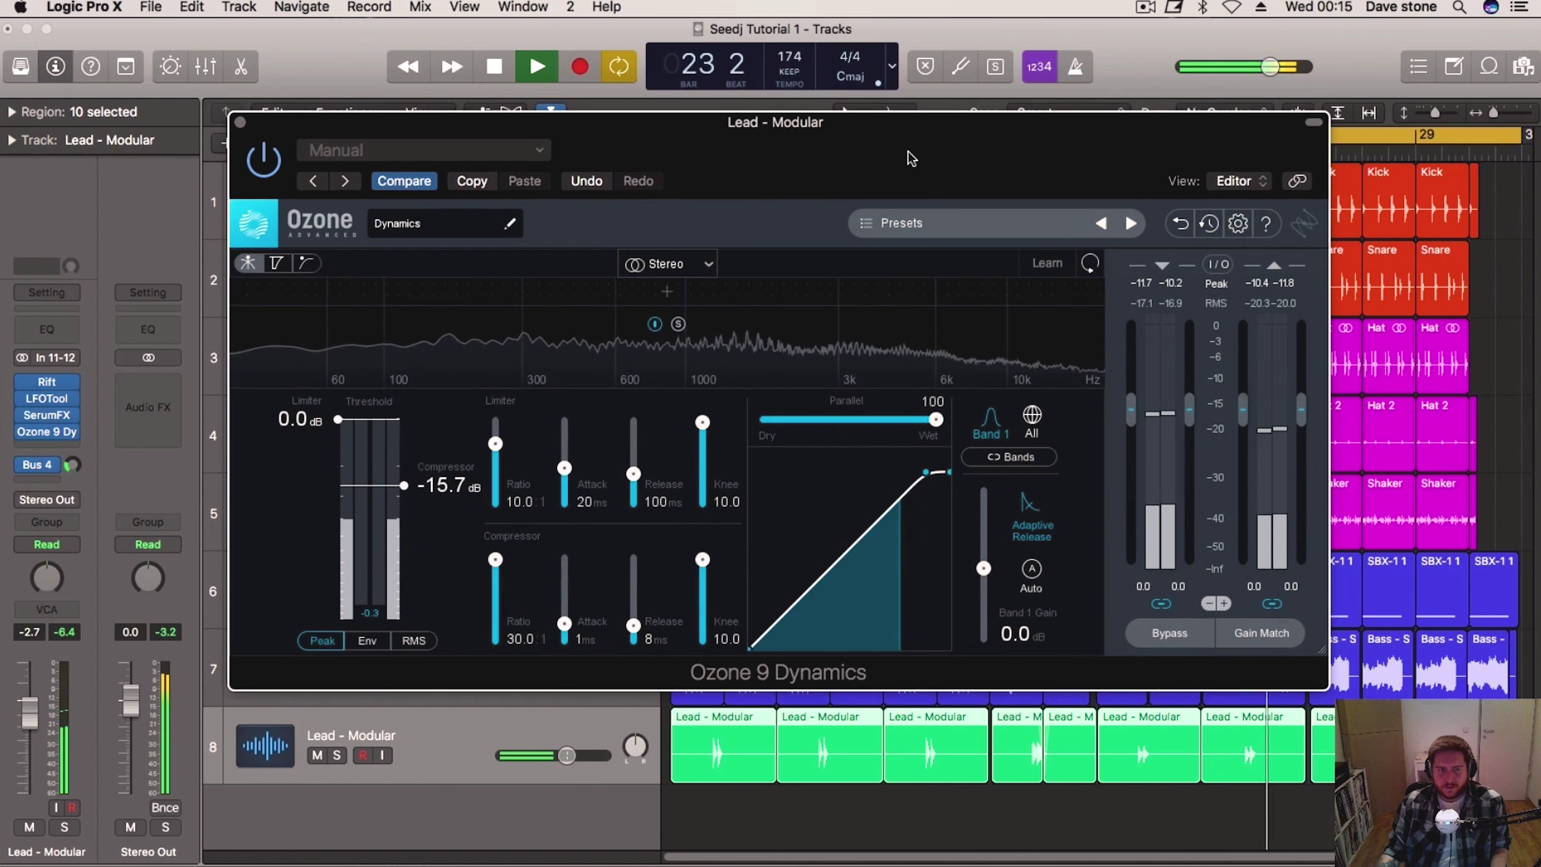
{"action": "left_click_drag", "start_coordinate": [406, 486], "coordinate": [406, 490]}
Step: Set the gain of four rubber-band-selected Lead - Modular regions to -1 dB
{"action": "left_click", "coordinate": [1395, 820]}
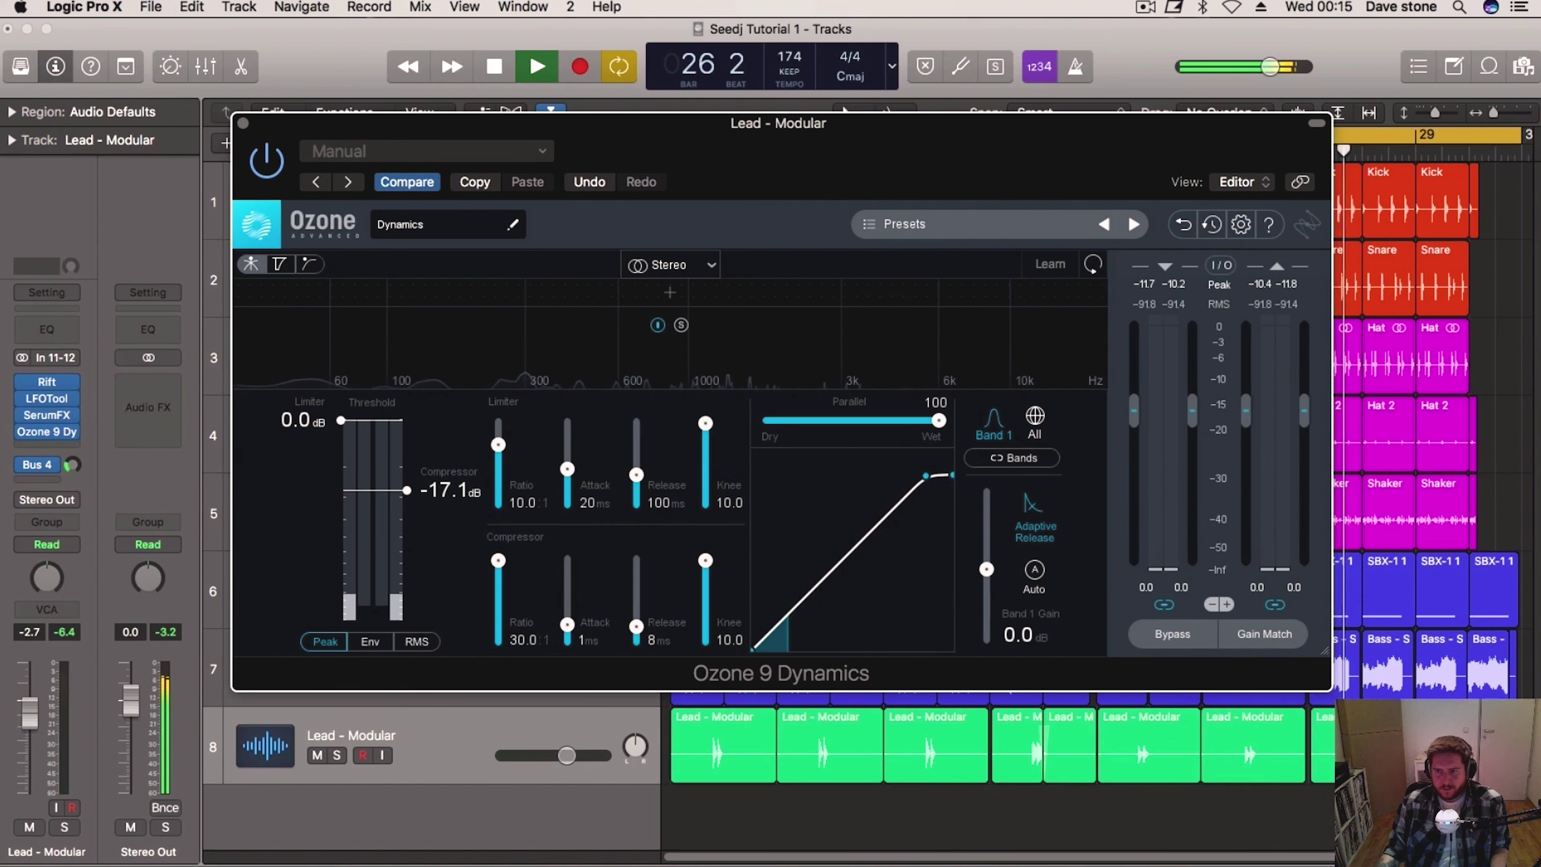
{"action": "key", "text": "v"}
{"action": "left_click_drag", "start_coordinate": [1395, 820], "coordinate": [1110, 771]}
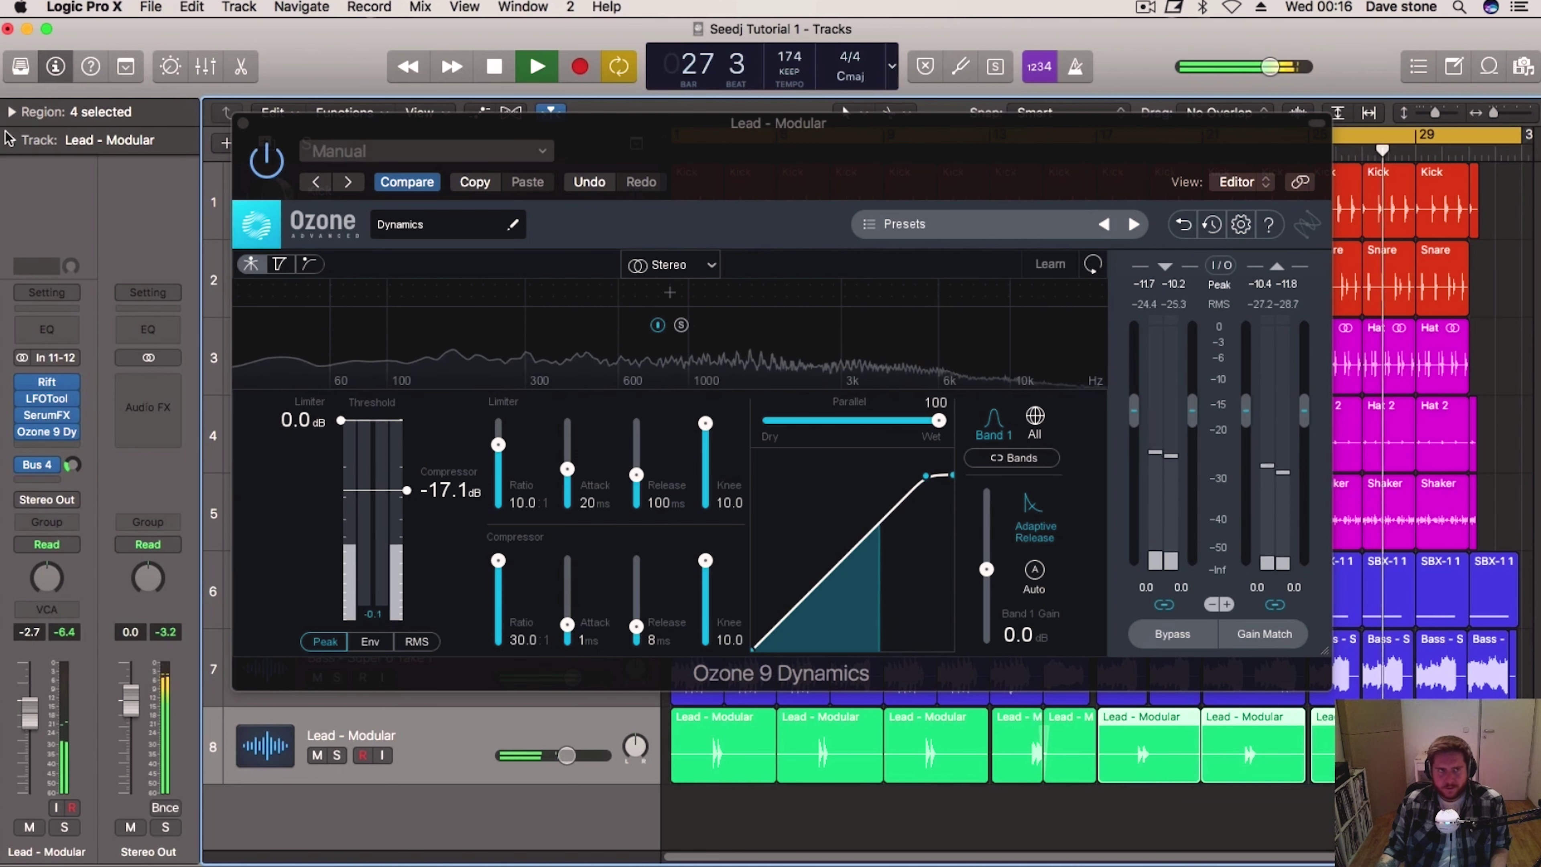
{"action": "left_click", "coordinate": [10, 112]}
{"action": "double_click", "coordinate": [119, 267]}
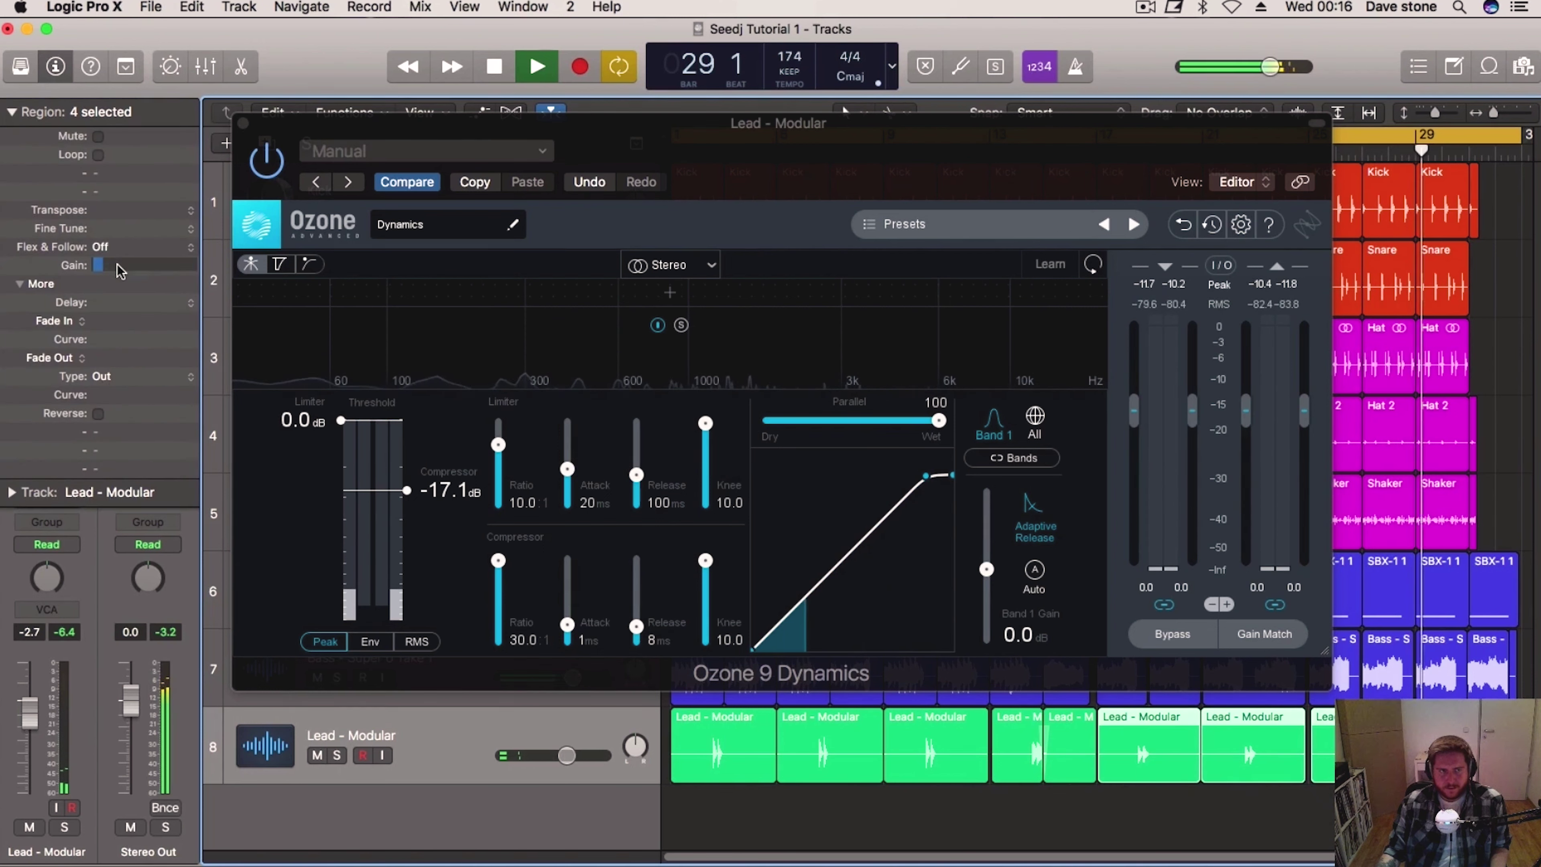
{"action": "type", "text": "-1"}
{"action": "key", "text": "Return"}
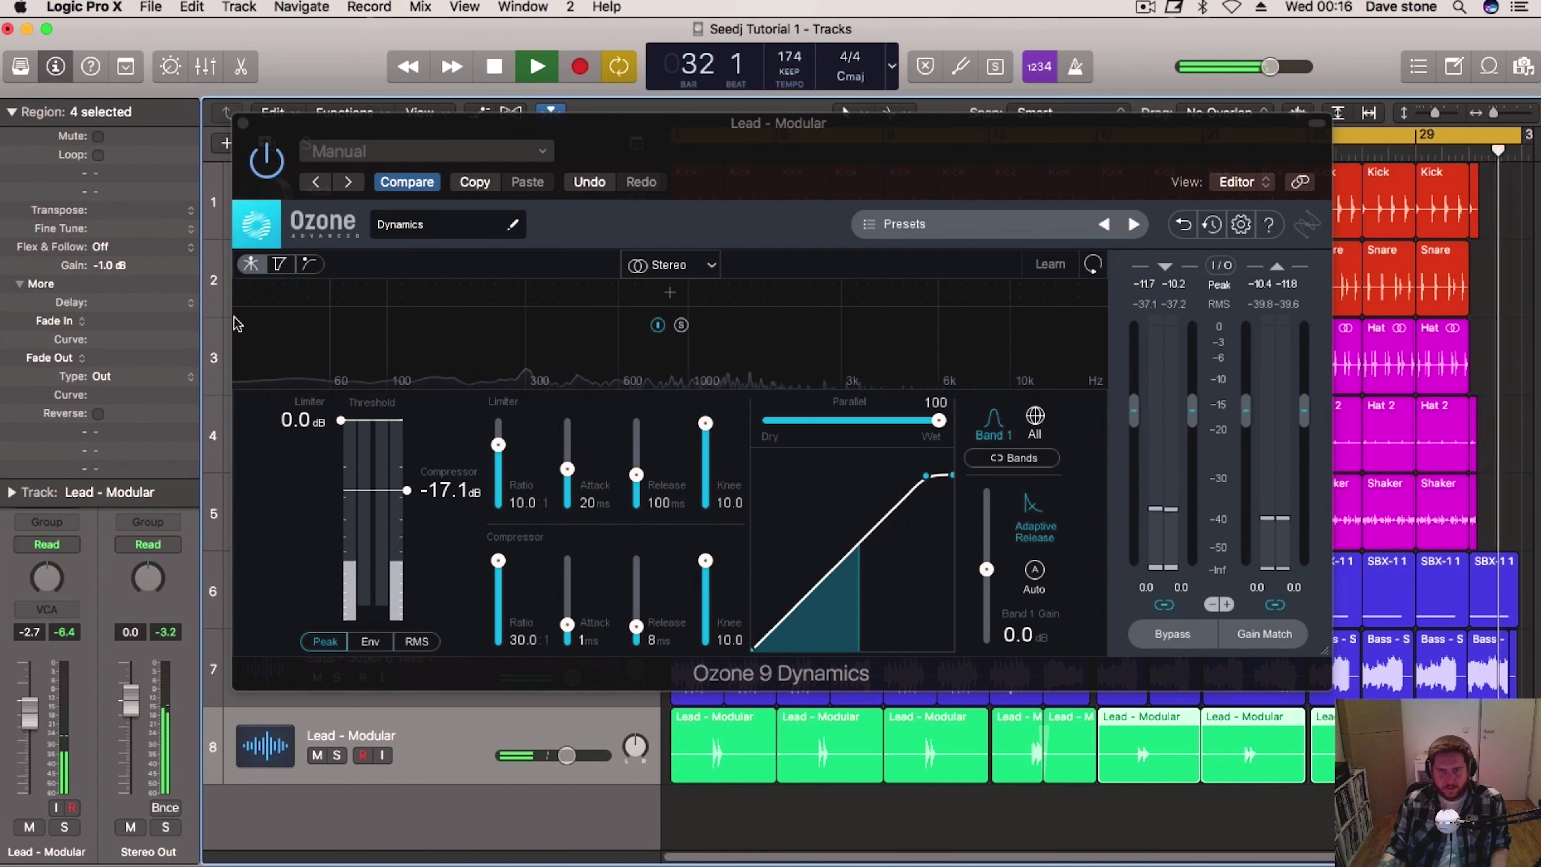
Step: Stop playback and reselect the four Lead - Modular regions
{"action": "key", "text": "space"}
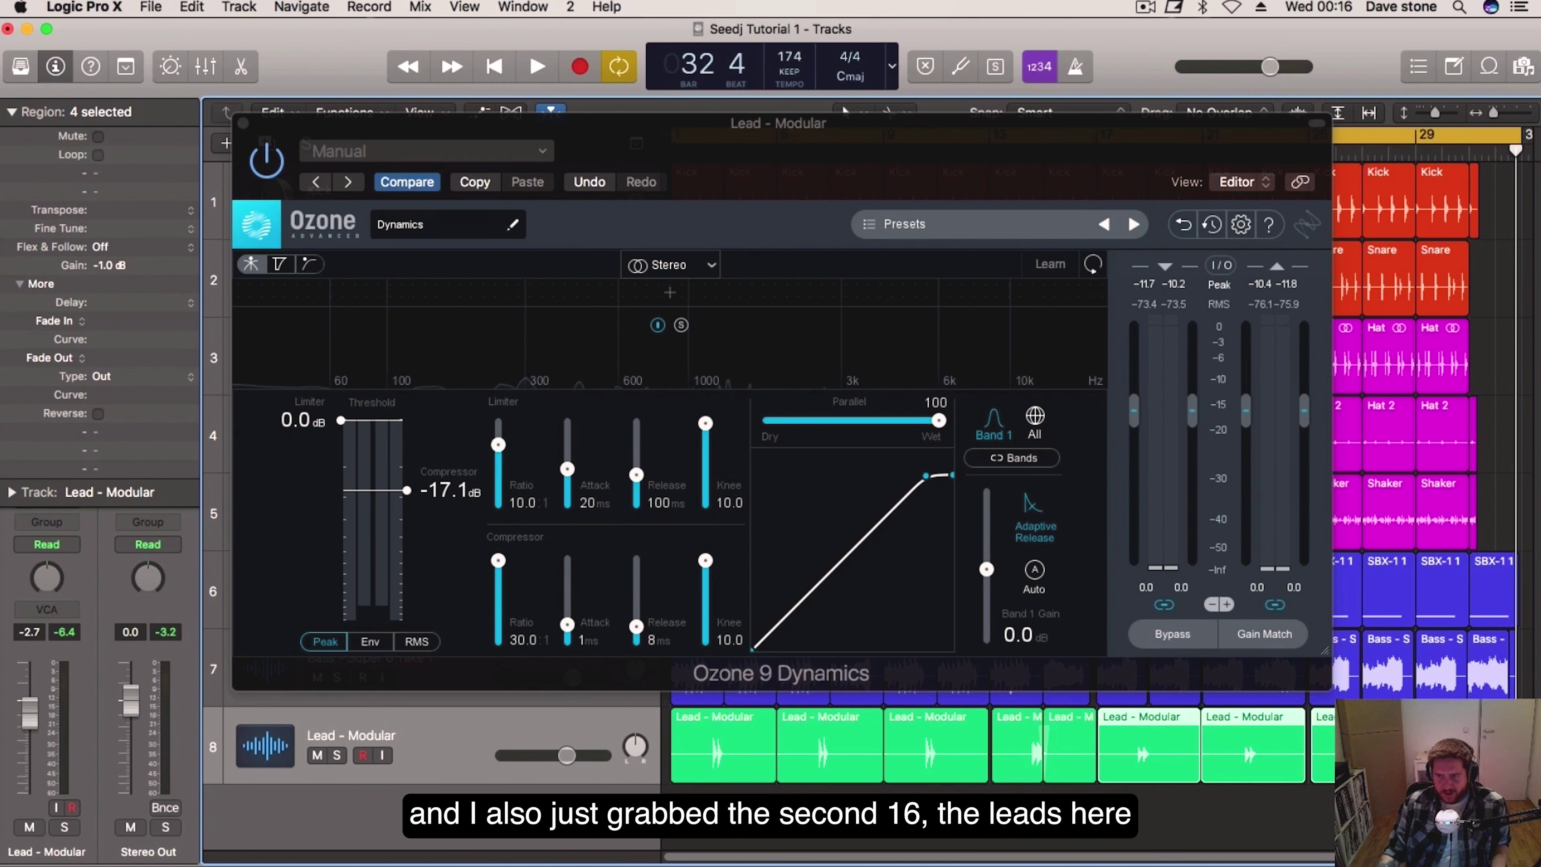
{"action": "left_click", "coordinate": [1408, 795]}
{"action": "left_click_drag", "start_coordinate": [1235, 790], "coordinate": [1128, 763]}
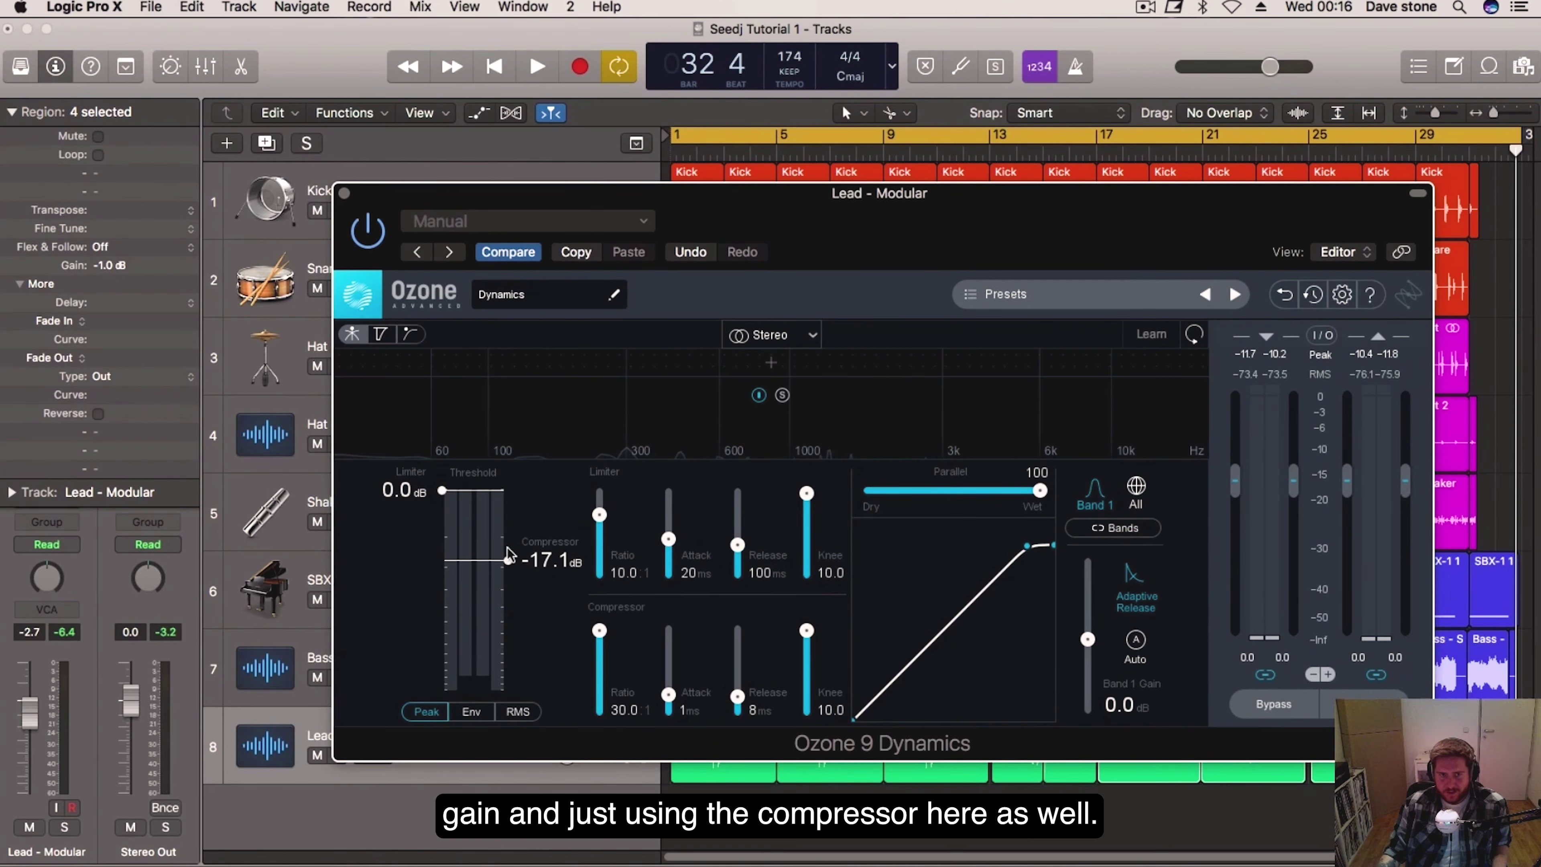
Step: Close Ozone 9 Dynamics, zoom out to the whole arrangement, deselect and play from bar 1
{"action": "left_click", "coordinate": [344, 193]}
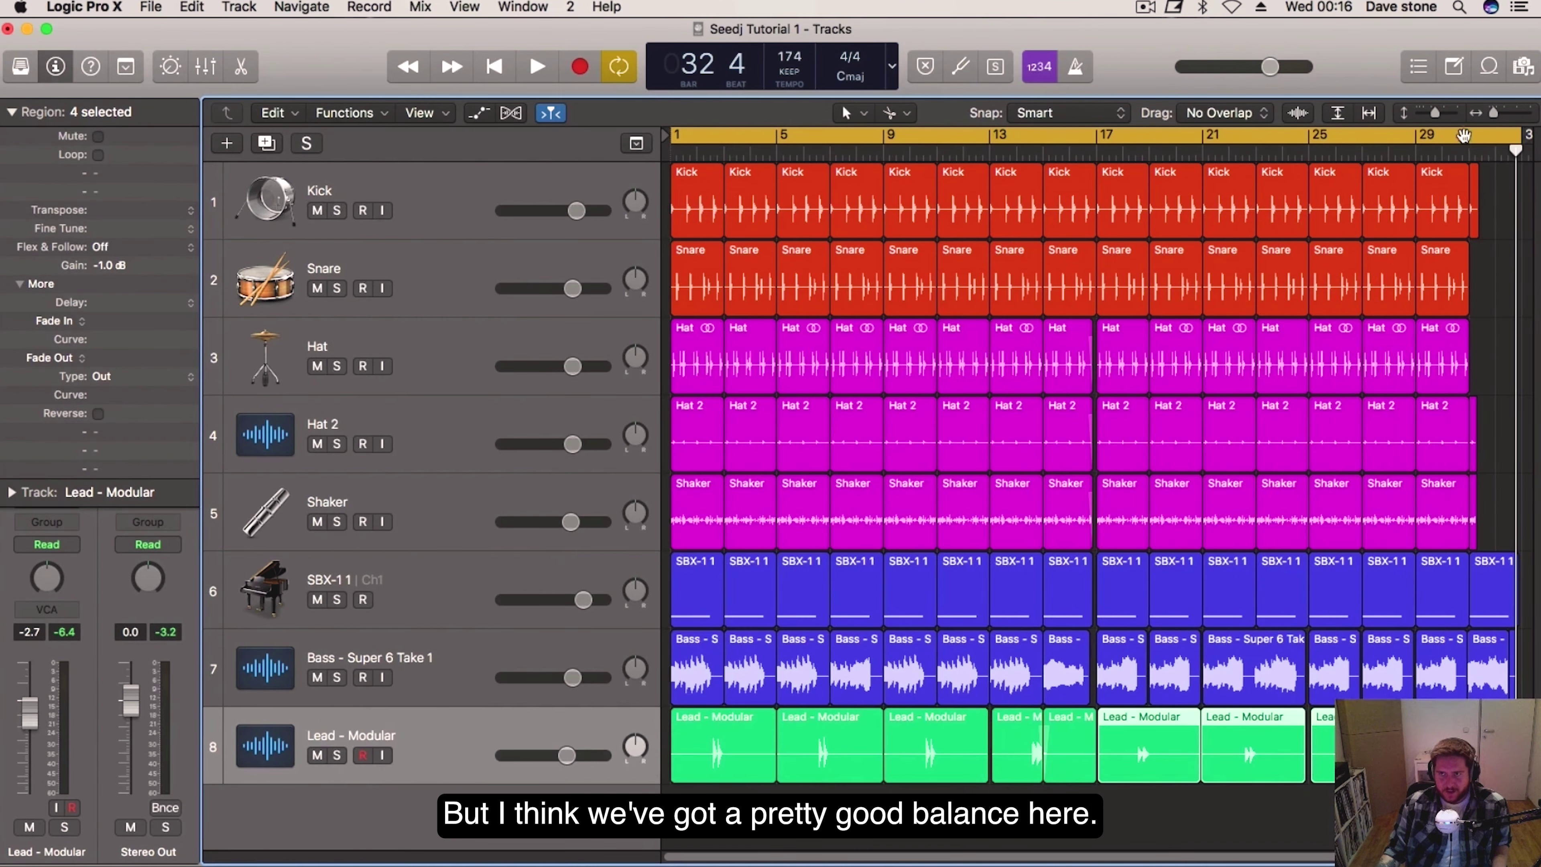
{"action": "left_click_drag", "start_coordinate": [1496, 123], "coordinate": [1493, 120]}
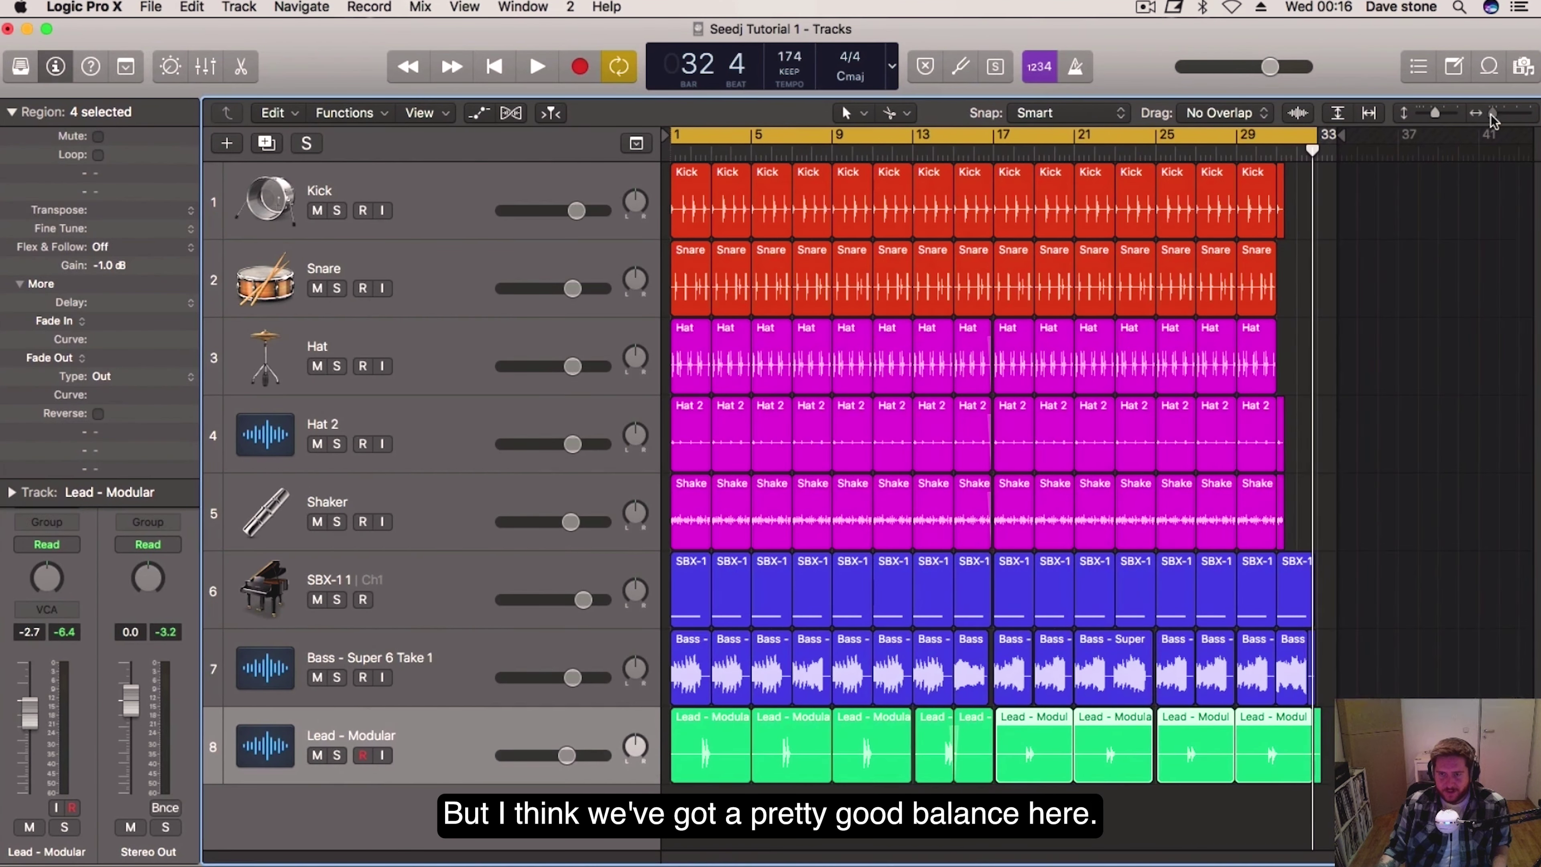
{"action": "left_click", "coordinate": [1290, 257]}
{"action": "key", "text": "space"}
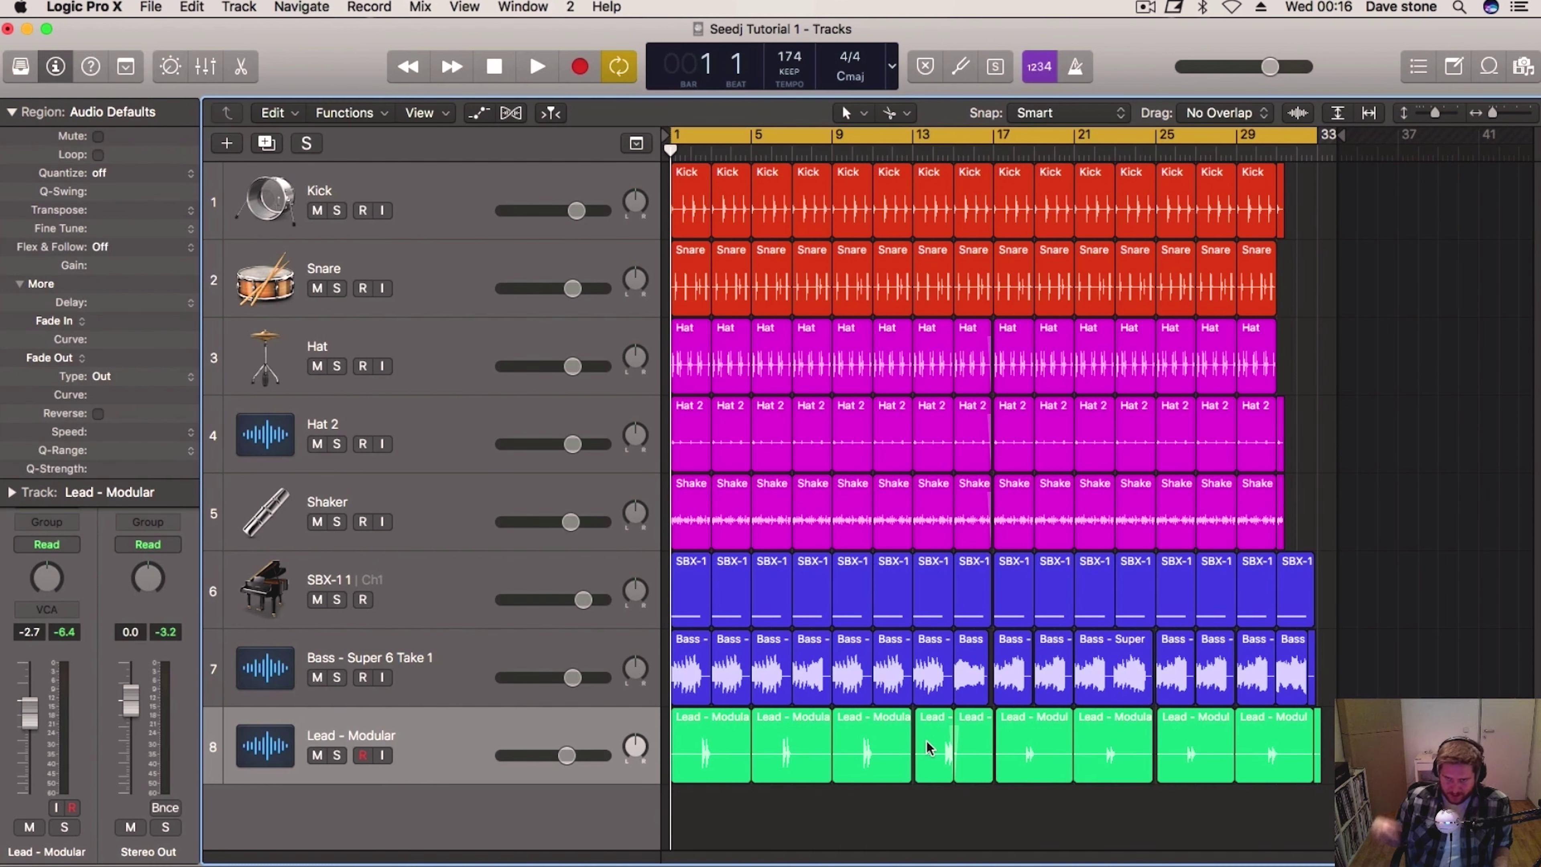
{"action": "left_click", "coordinate": [438, 172]}
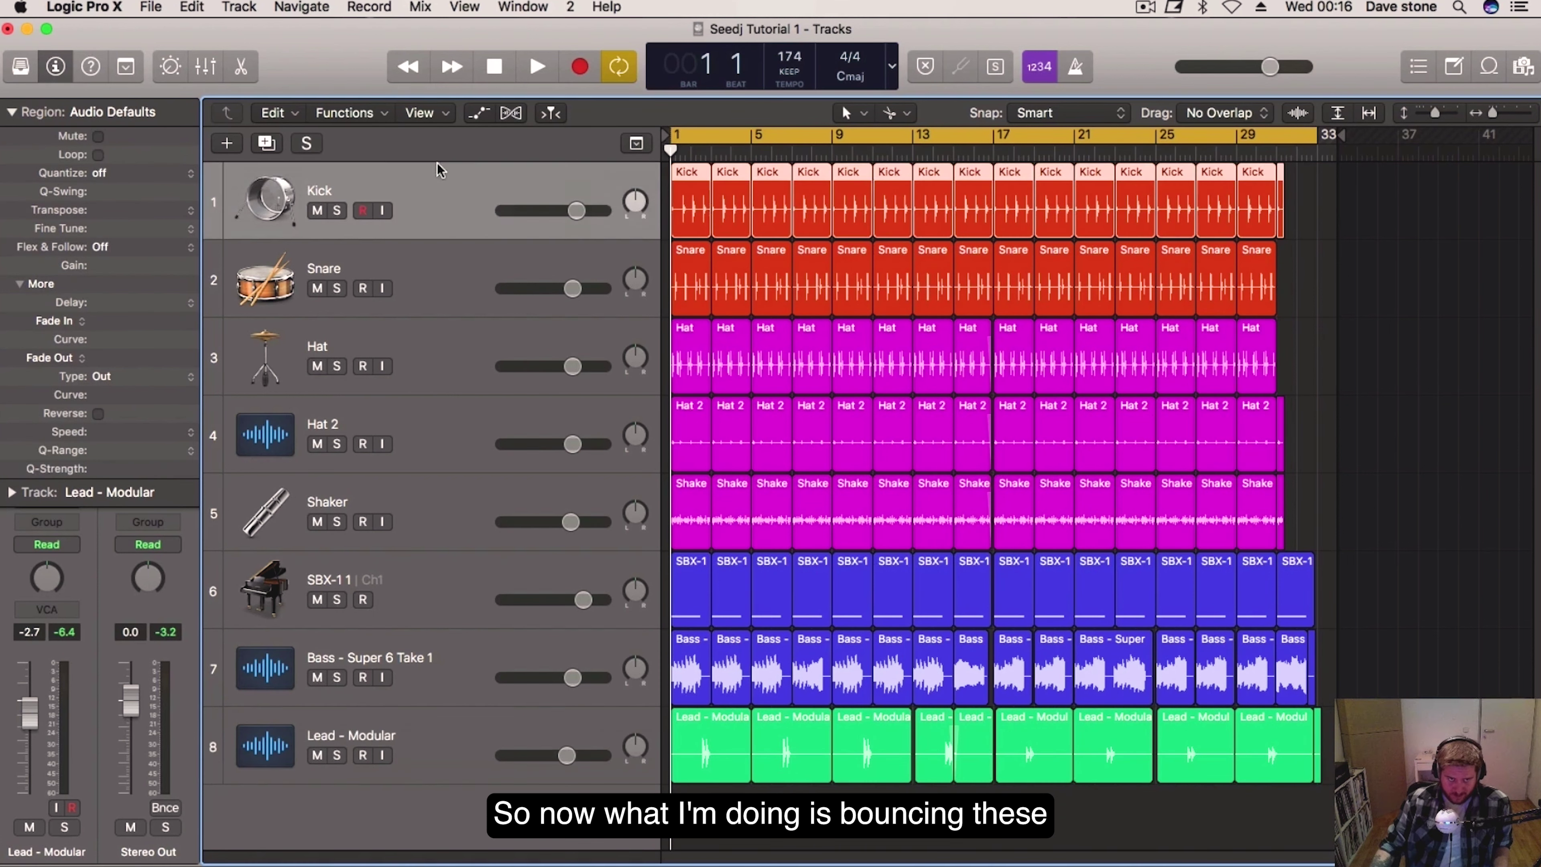
{"action": "left_click", "coordinate": [428, 273]}
{"action": "left_click", "coordinate": [338, 210]}
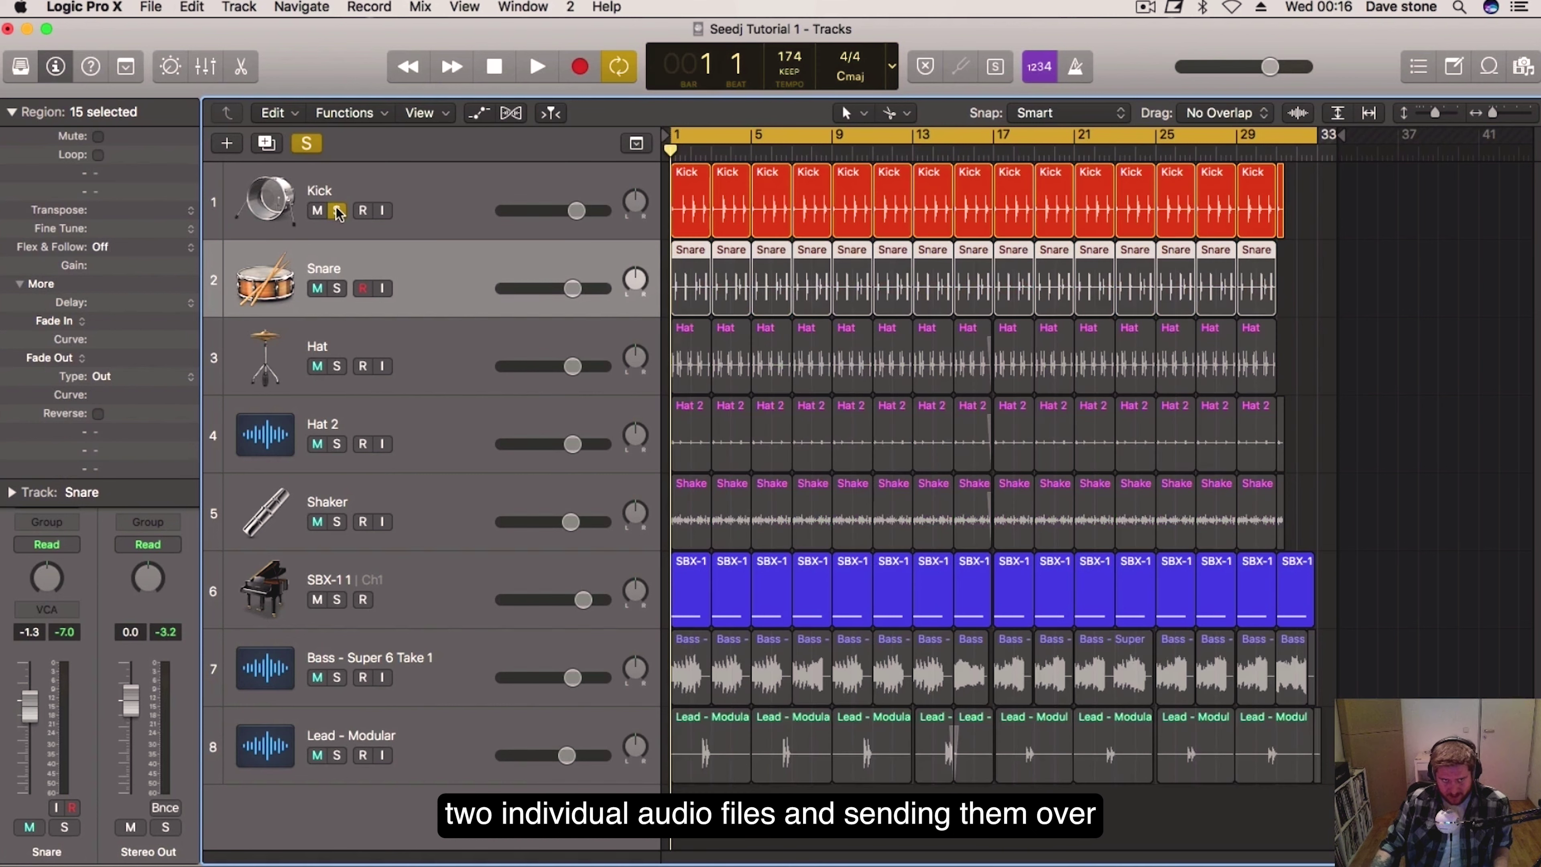
{"action": "left_click", "coordinate": [337, 211]}
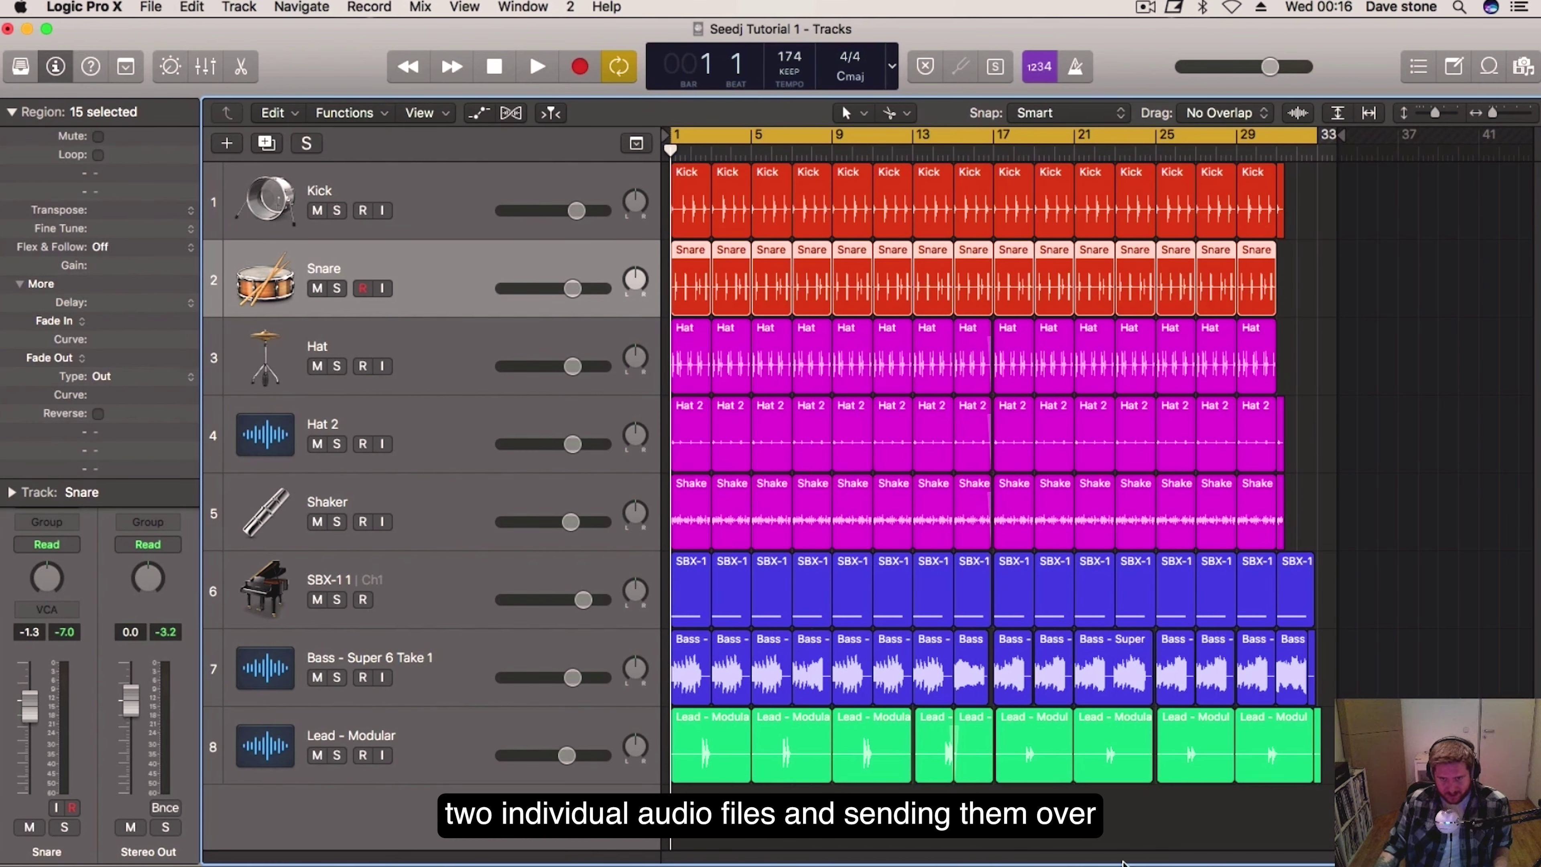